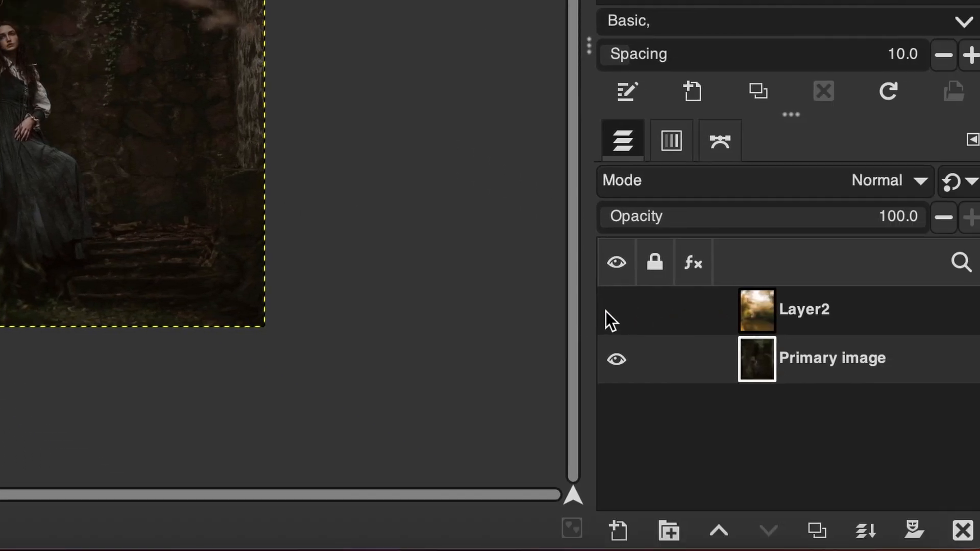
Compare the two layers by showing and hiding Layer2, and leave the Primary image layer selected.
click(617, 312)
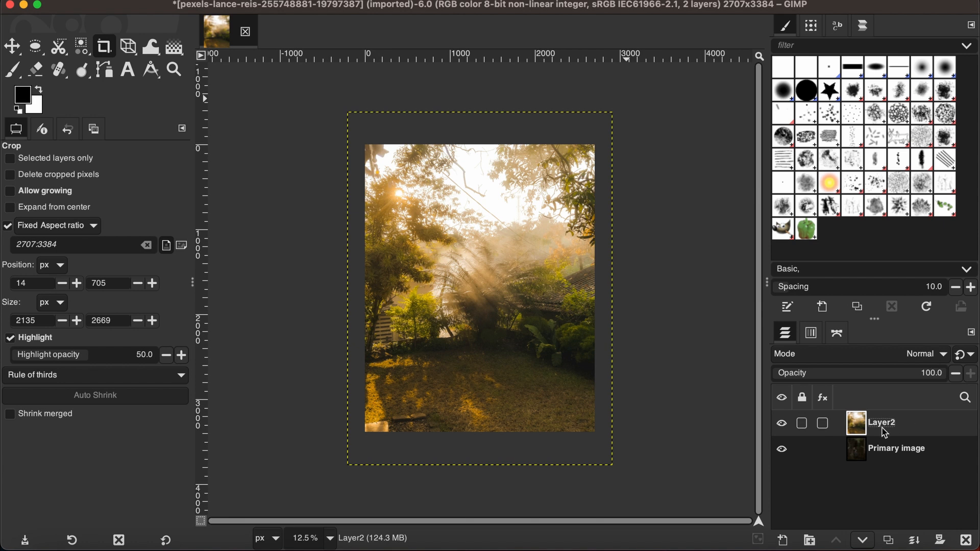
click(782, 424)
click(888, 448)
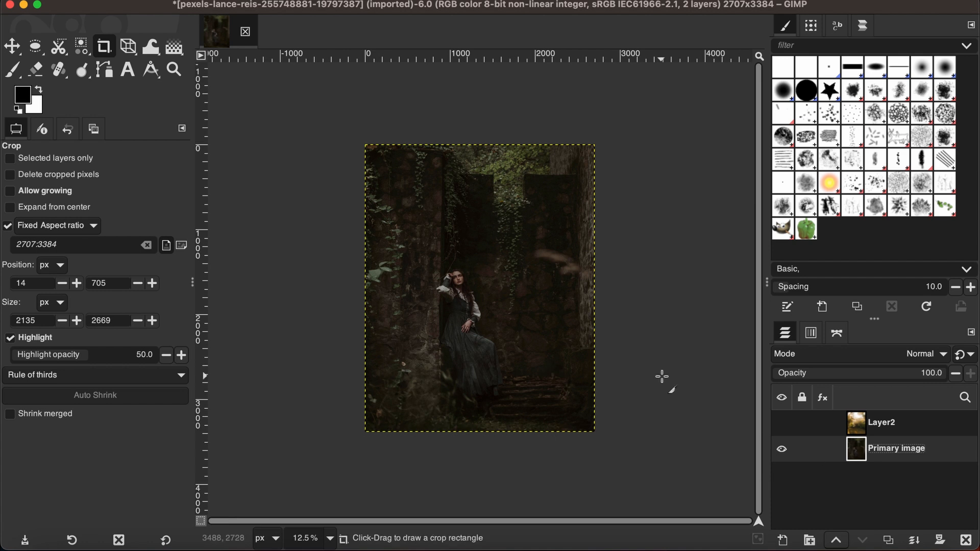
click(892, 433)
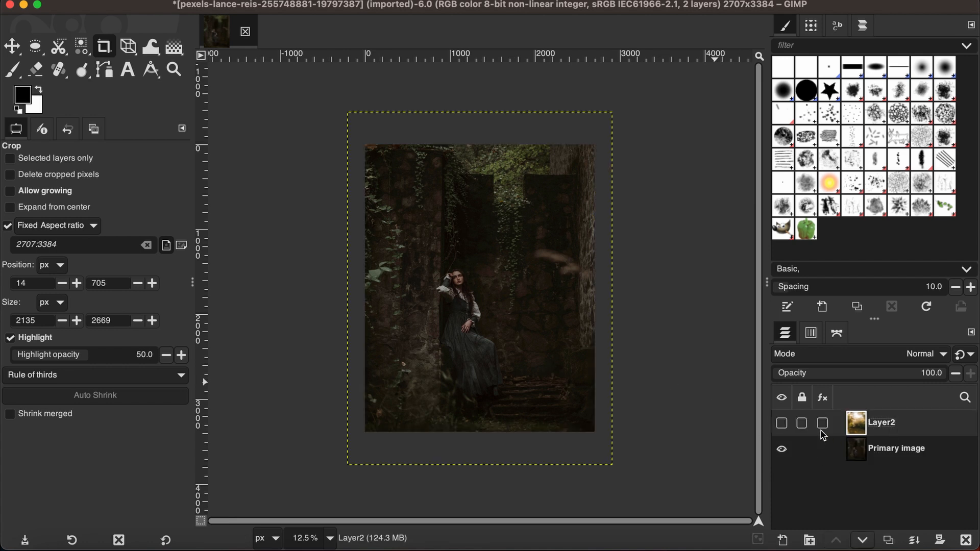
click(815, 450)
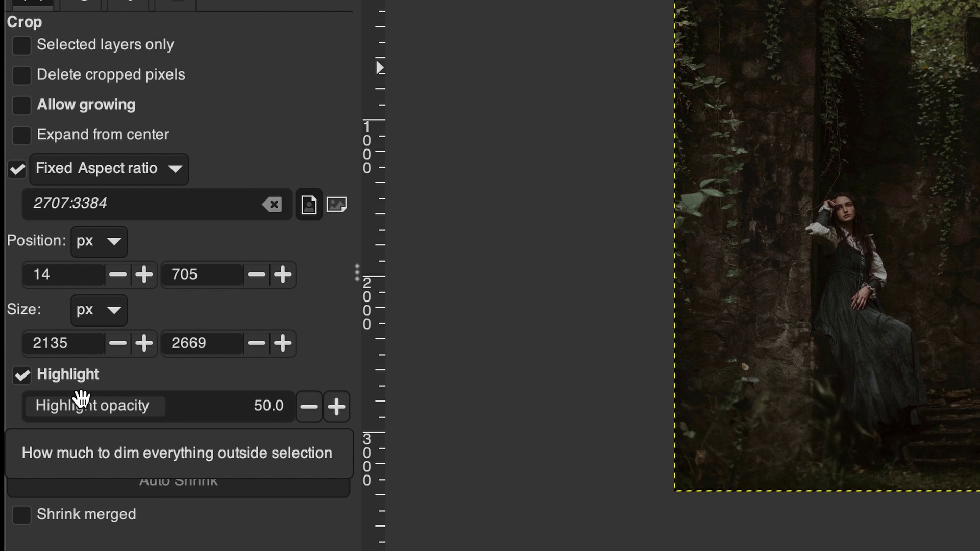
Crop the image at its fixed aspect ratio to about 2387 × 2984 px around the woman, and fit the Primary image layer to the image size.
click(703, 62)
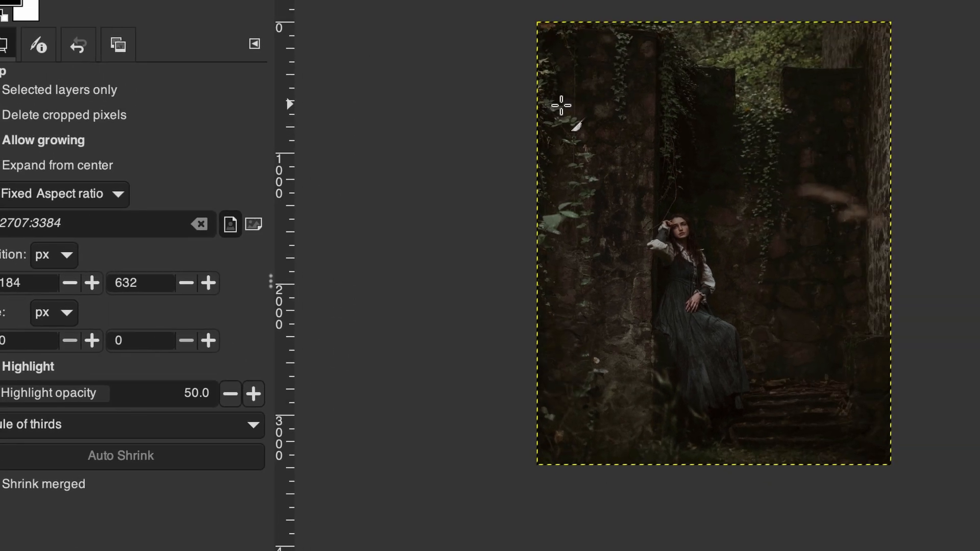
drag(538, 74, 824, 285)
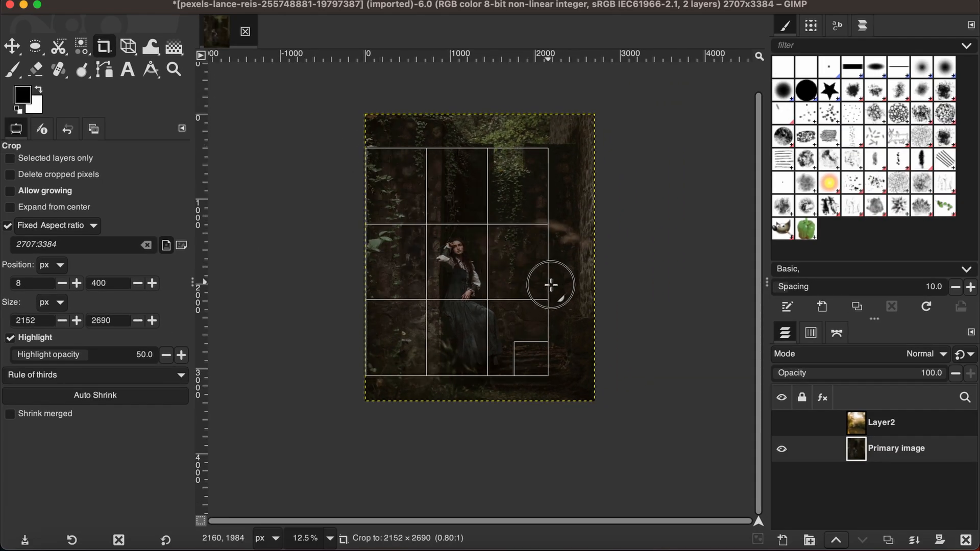
drag(550, 285, 570, 308)
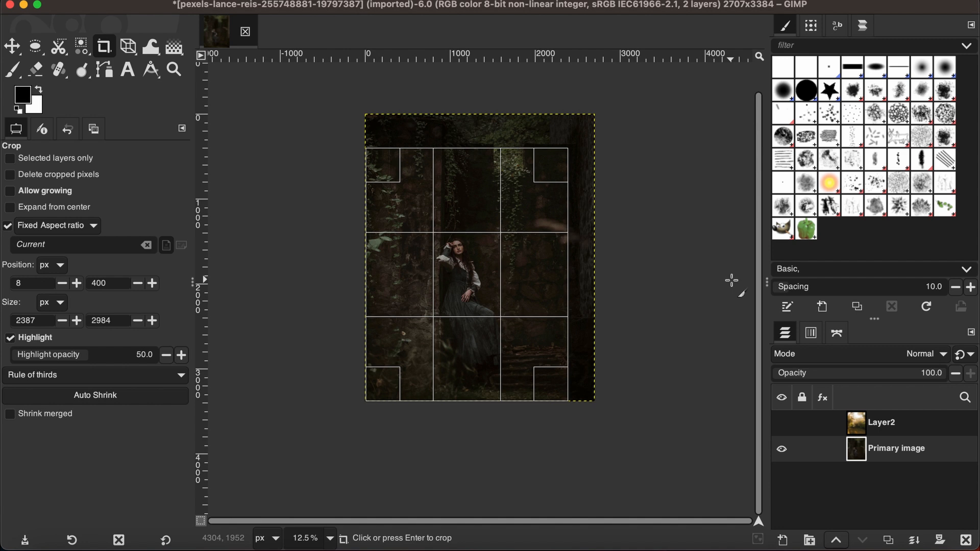
key(Return)
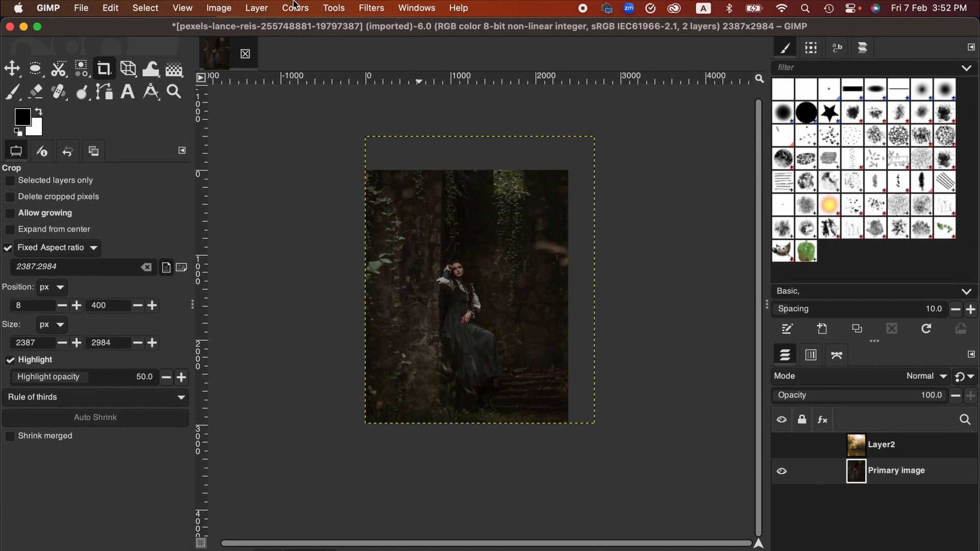
click(257, 8)
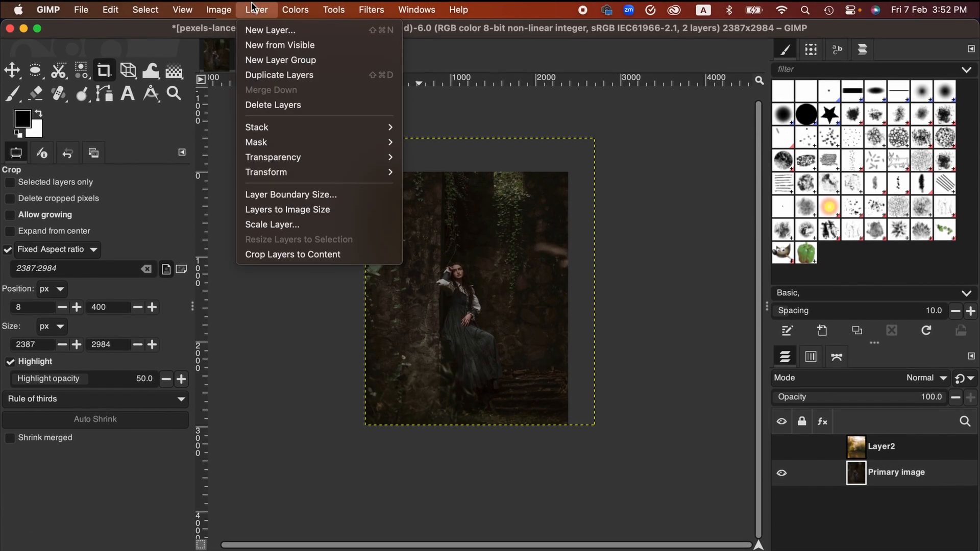
click(323, 211)
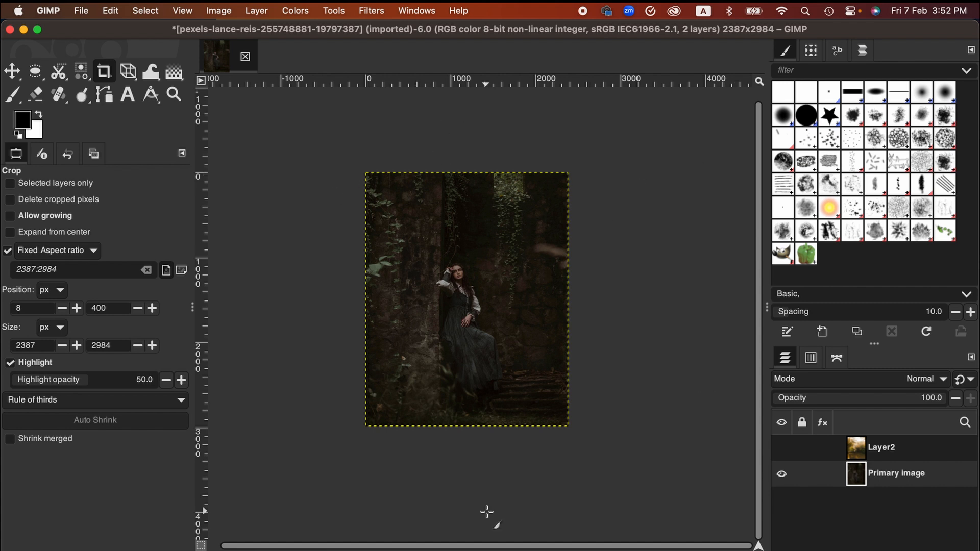
Straighten the Primary image layer vertically with the Measure tool, using a line along the wall edge beside the woman and clipping Crop with aspect.
key(shift+m)
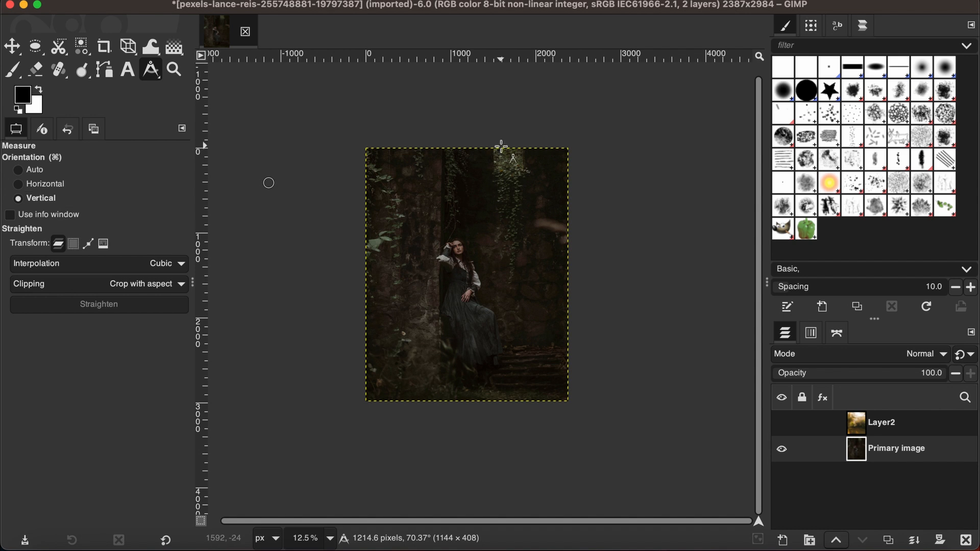
drag(445, 151, 445, 400)
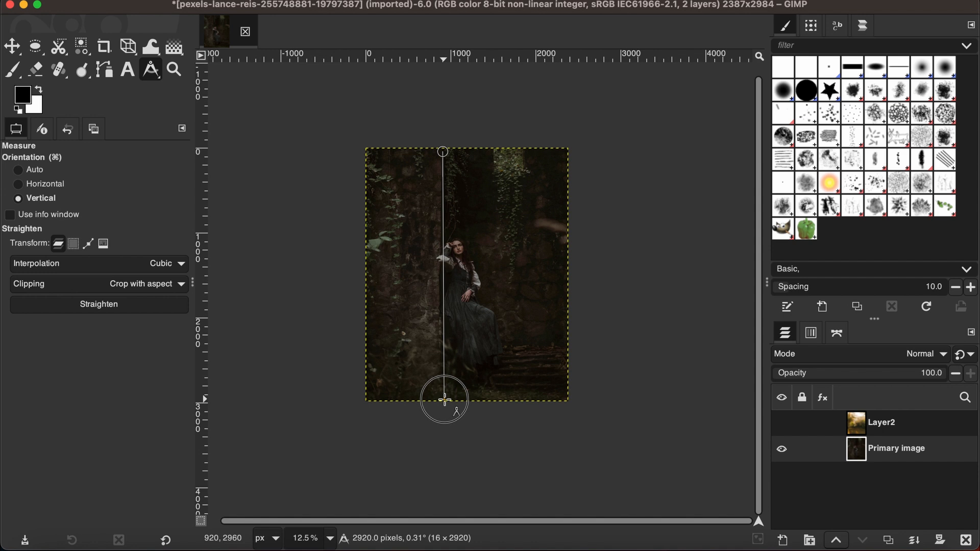
click(134, 307)
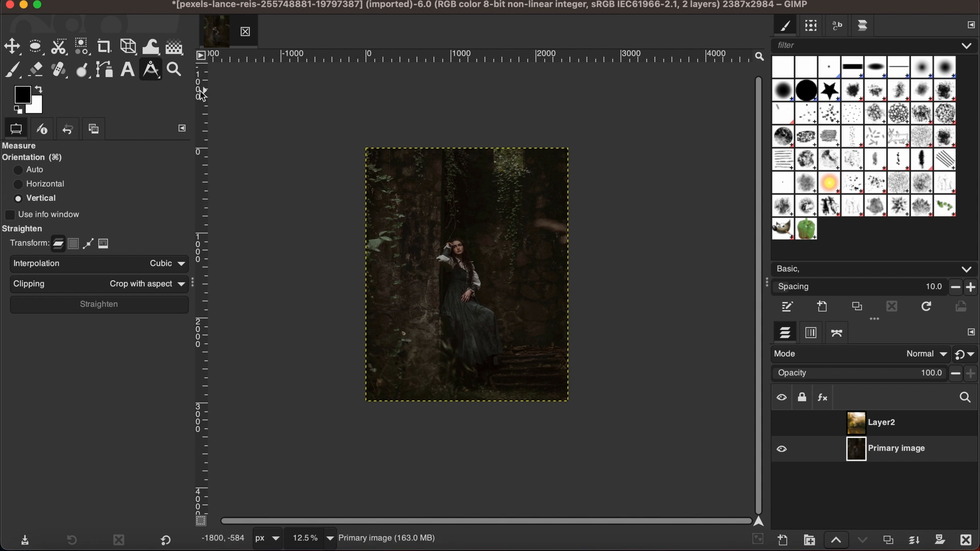
Apply the Scale tool to the Primary image layer at 2387 × 2984 px with width and height linked.
click(129, 49)
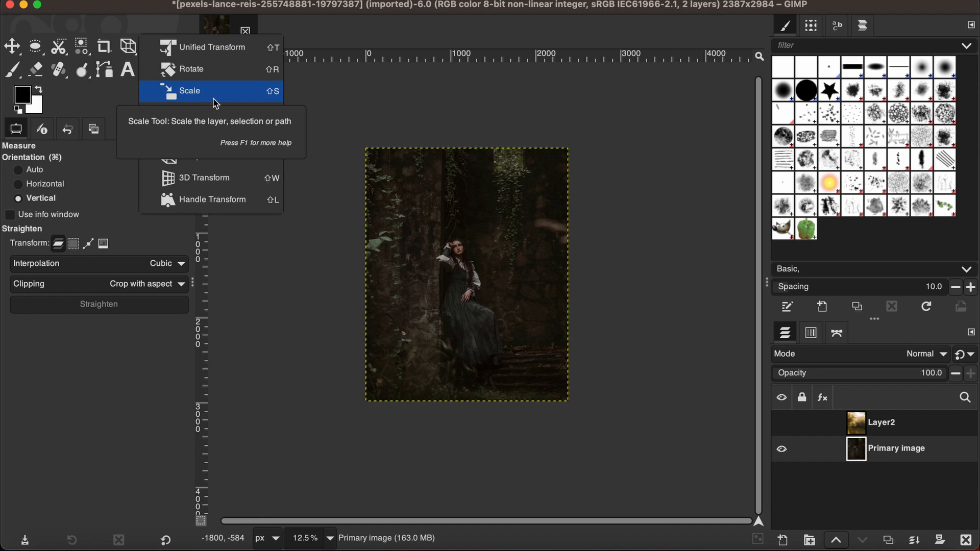
click(345, 279)
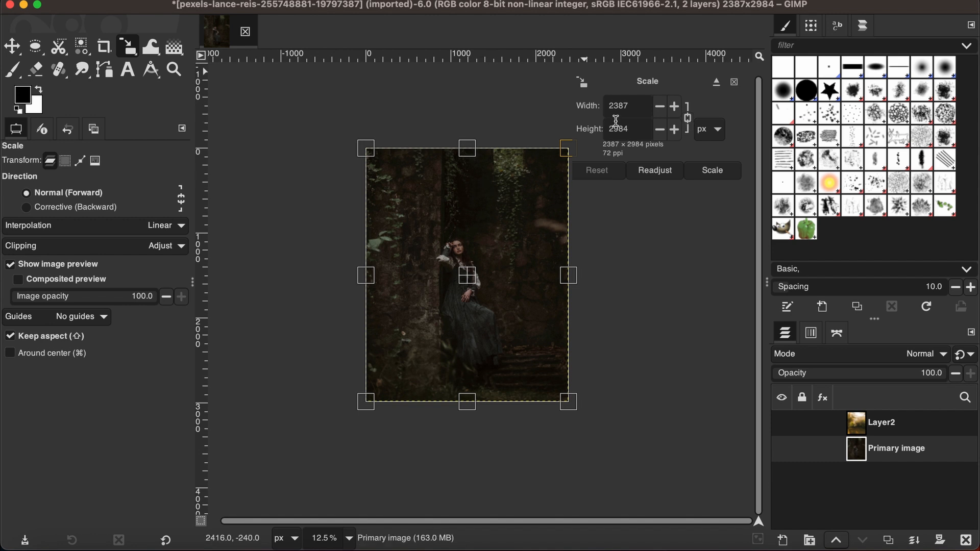
click(688, 119)
click(688, 120)
click(689, 120)
click(690, 120)
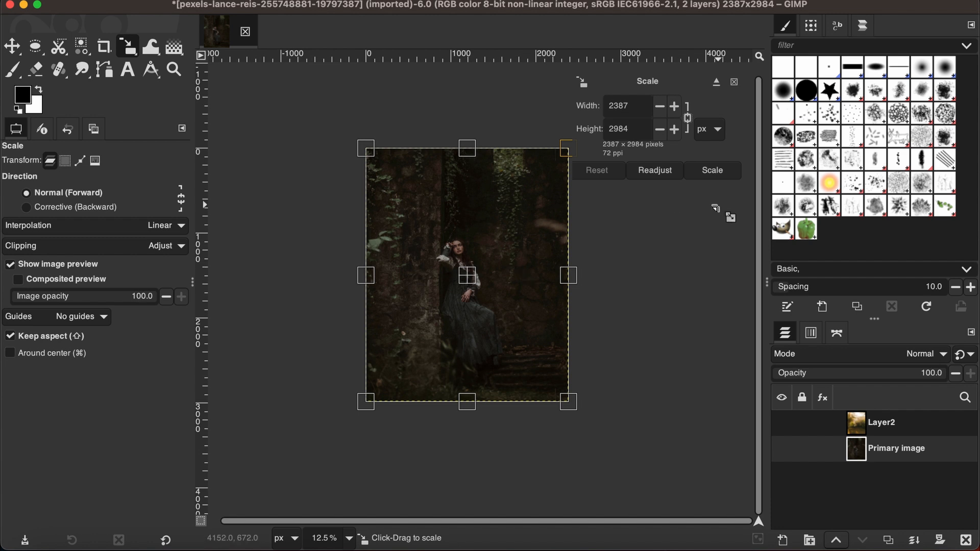
click(706, 173)
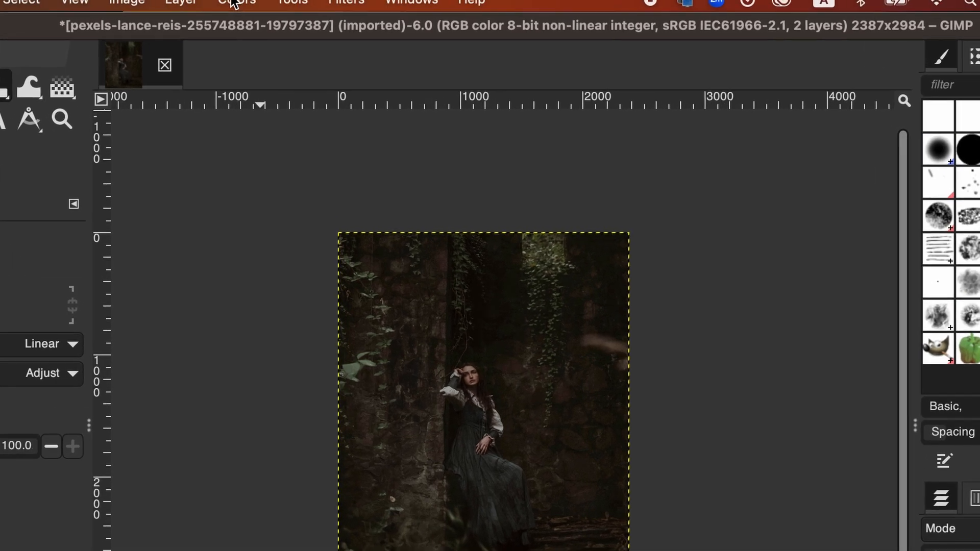
Brighten the Primary image layer with the Exposure adjustment, setting exposure to 1.677 and black level to 0.004.
click(235, 2)
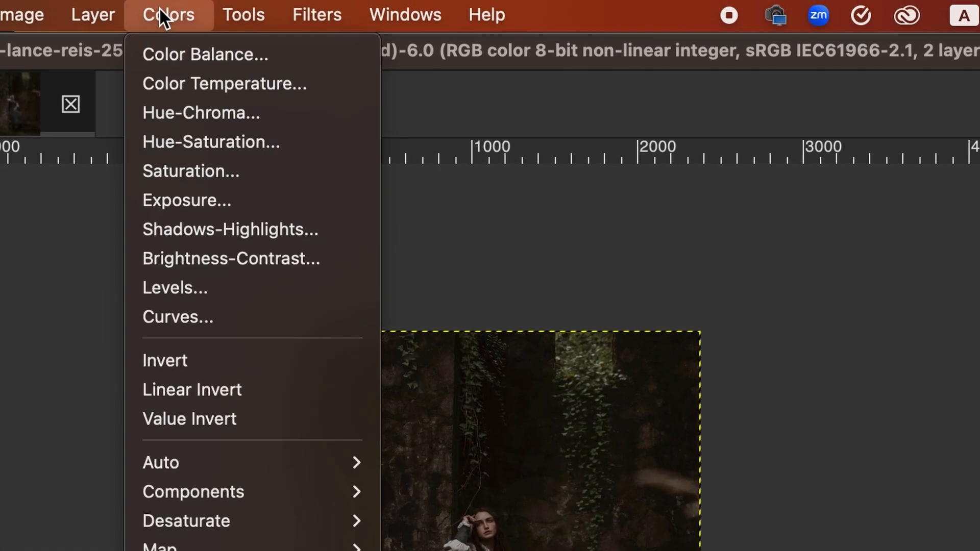
click(195, 206)
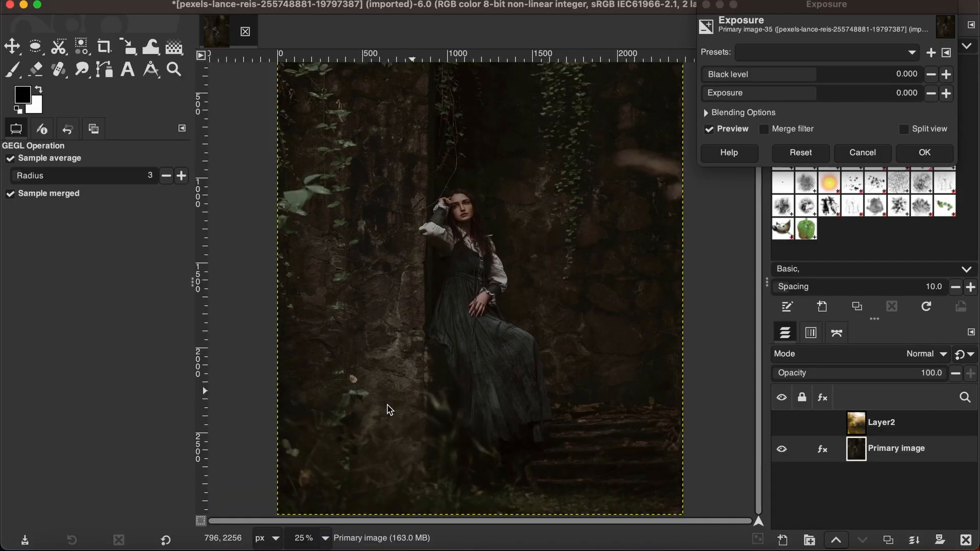
click(947, 93)
click(946, 93)
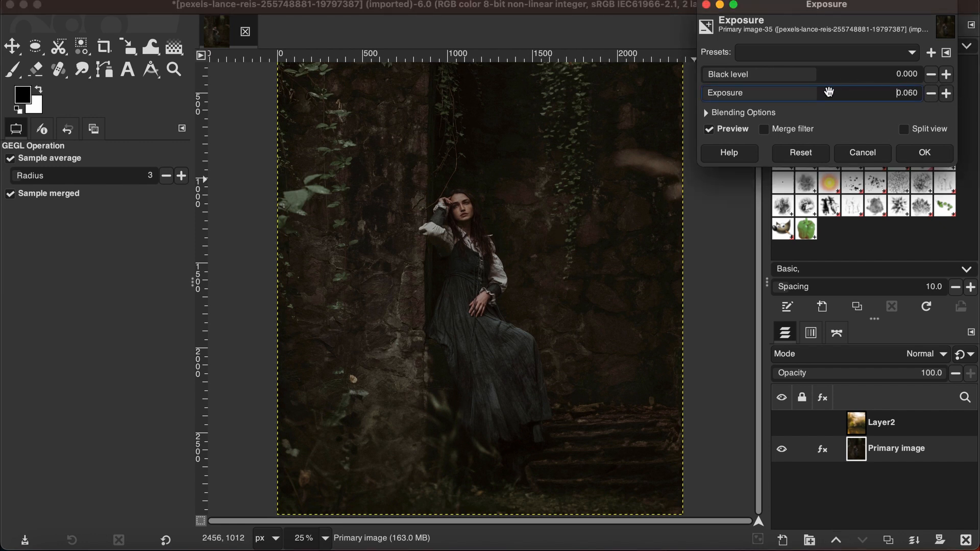
click(822, 92)
drag(791, 106, 801, 108)
click(796, 106)
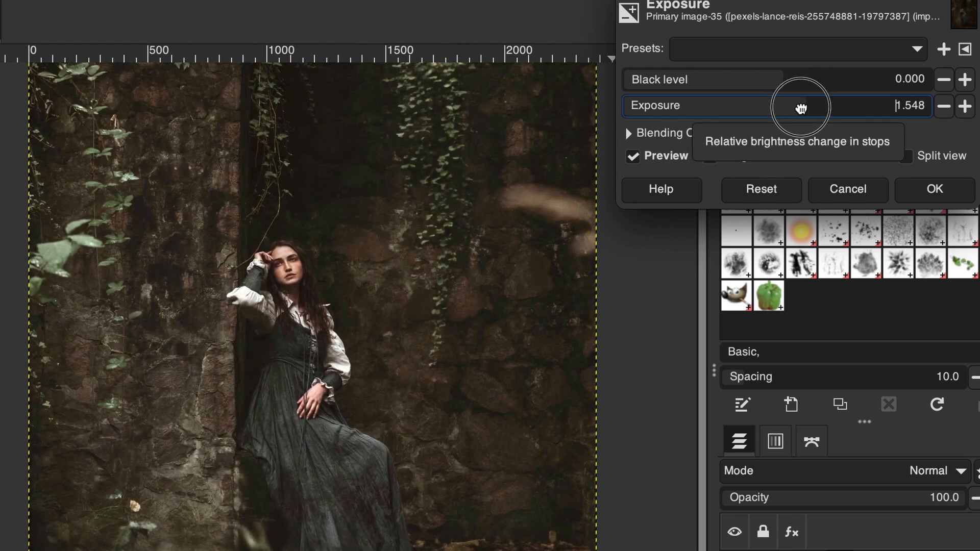
drag(801, 109, 804, 108)
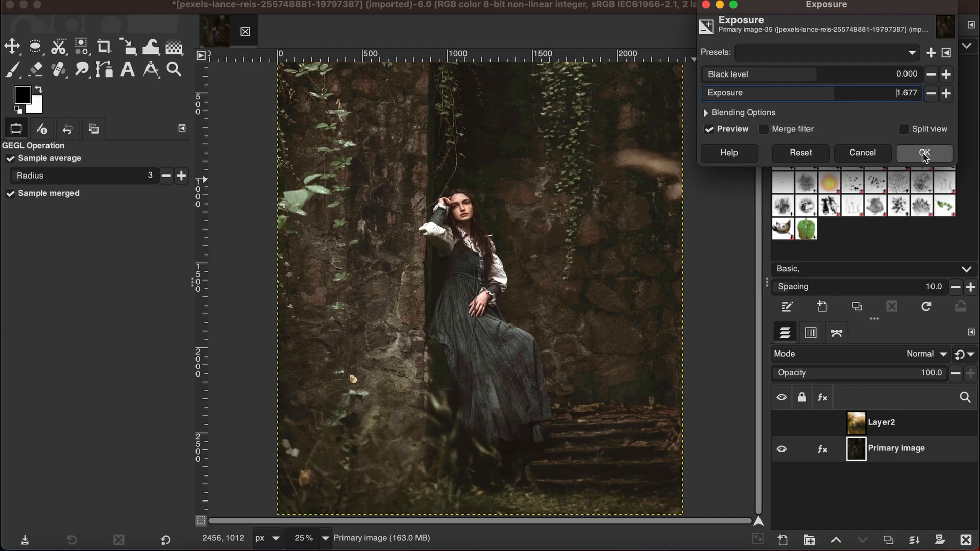
drag(813, 74, 815, 76)
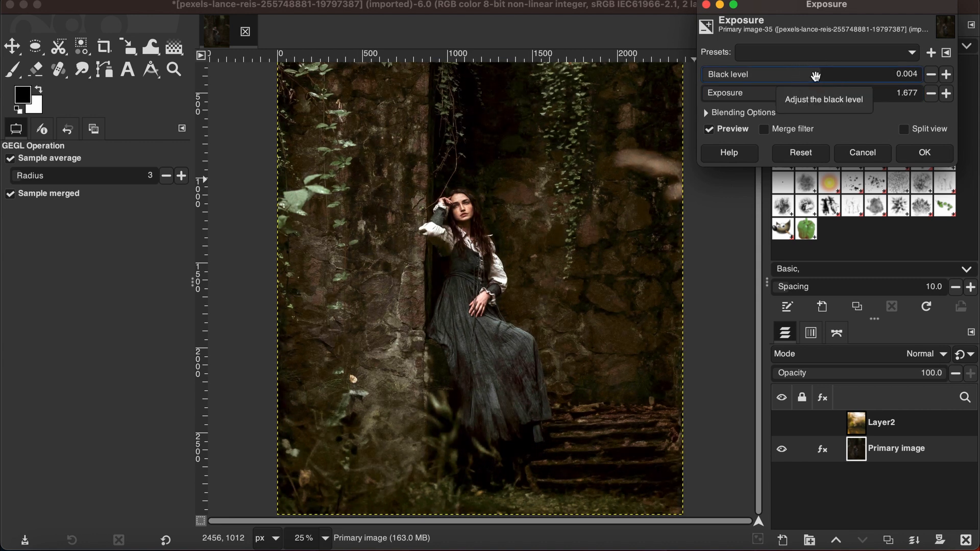
click(925, 154)
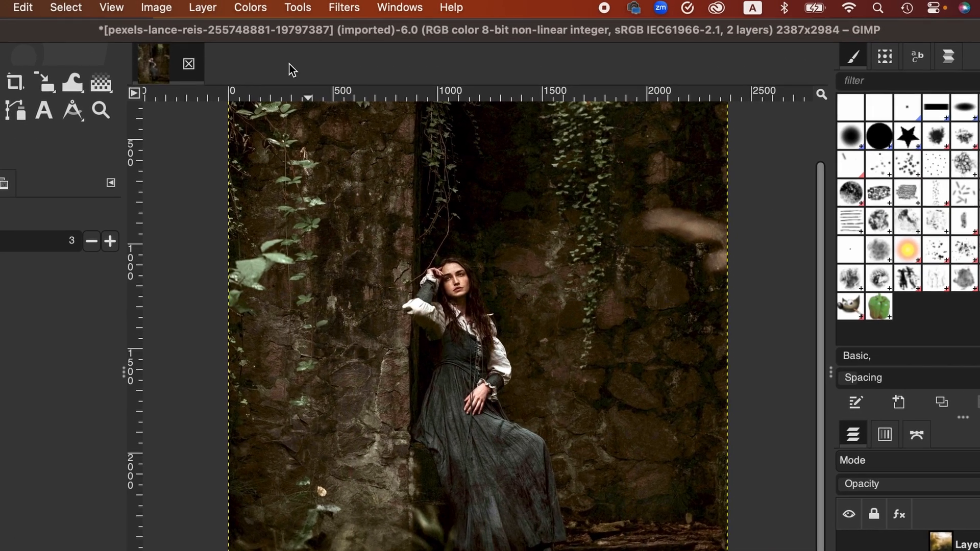
Adjust the Primary image layer's Levels on the Value channel with input black point 3, gamma 1.28 and white point 239.
click(248, 6)
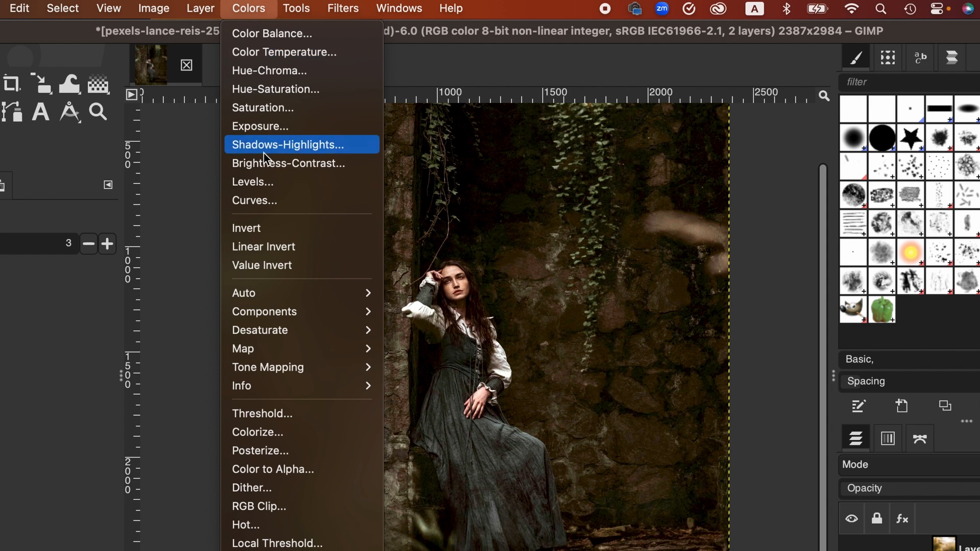
click(265, 192)
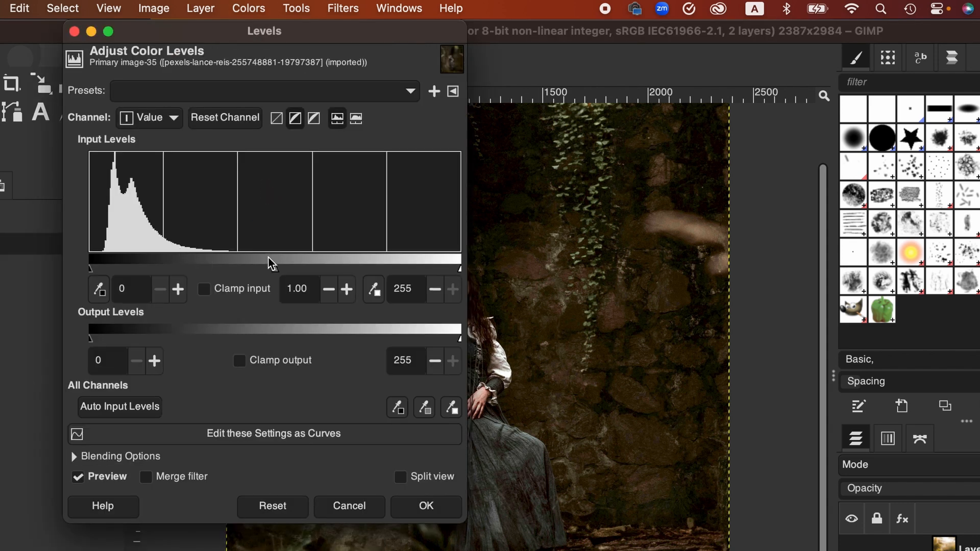
drag(365, 32, 950, 8)
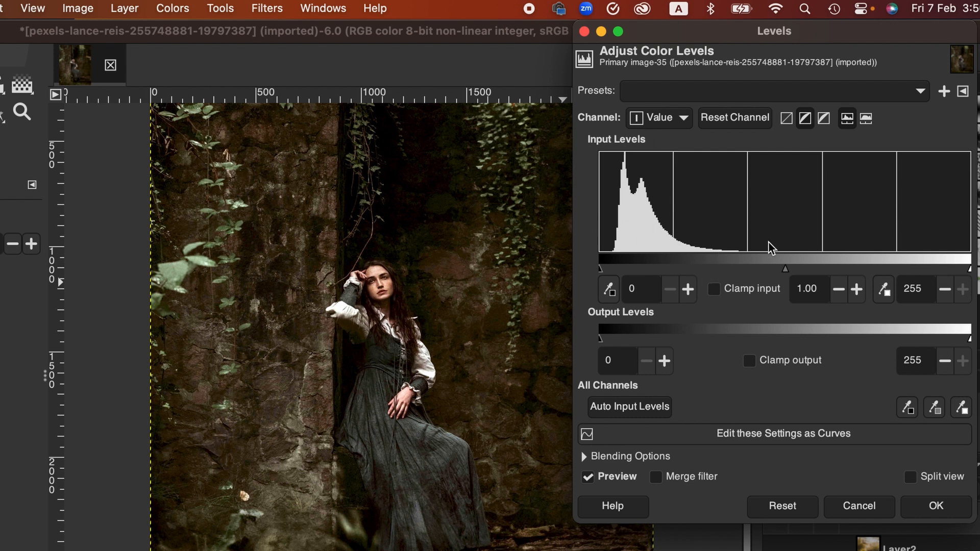
mouse_move(786, 270)
mouse_down()
mouse_move(819, 270)
mouse_move(778, 267)
mouse_up()
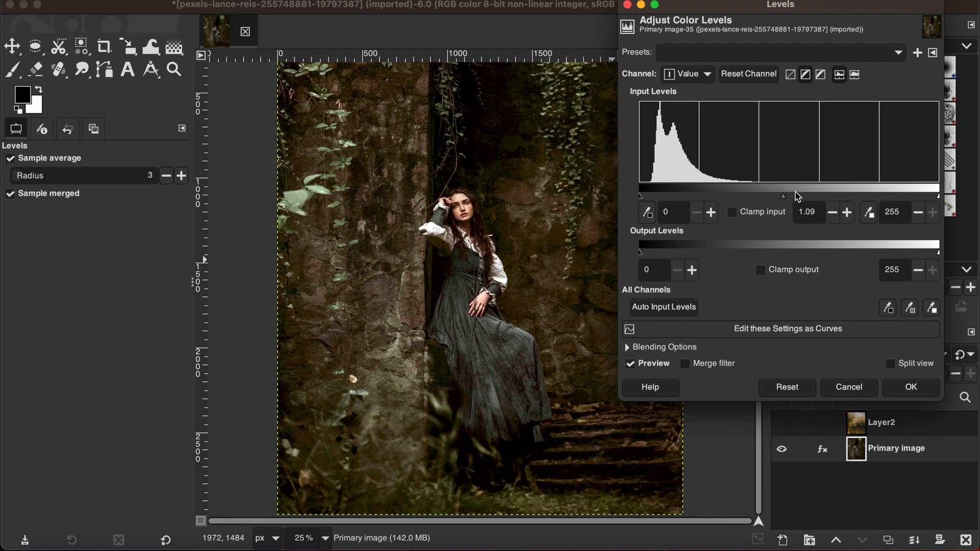
mouse_move(786, 199)
mouse_down()
mouse_move(814, 198)
mouse_move(775, 199)
mouse_up()
drag(641, 196, 643, 196)
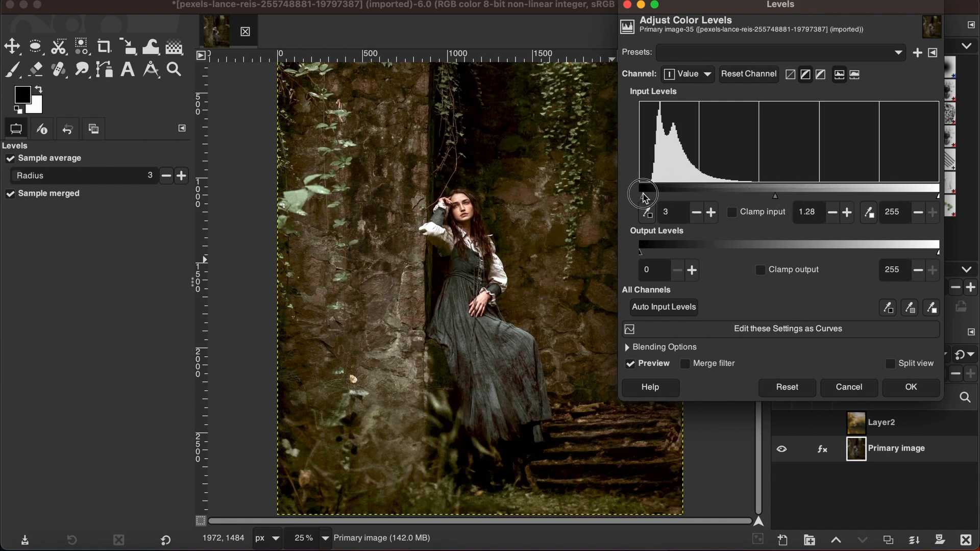
drag(939, 196, 921, 198)
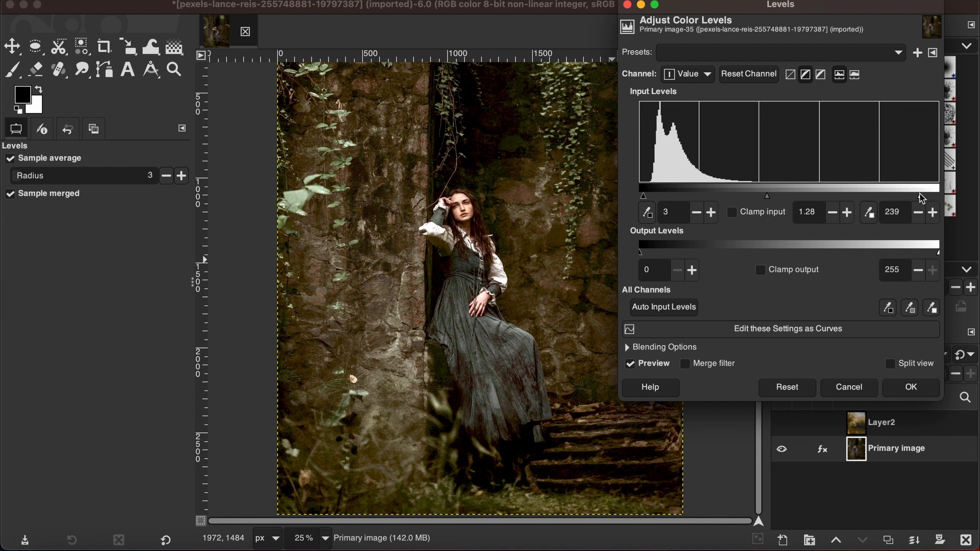
click(911, 388)
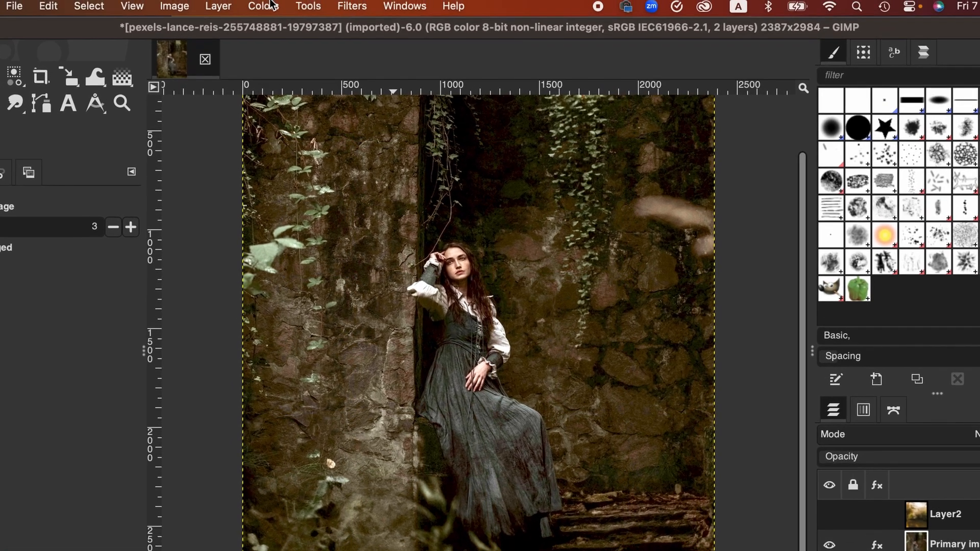
Open the Hue-Saturation adjustment for the Primary image layer.
click(294, 2)
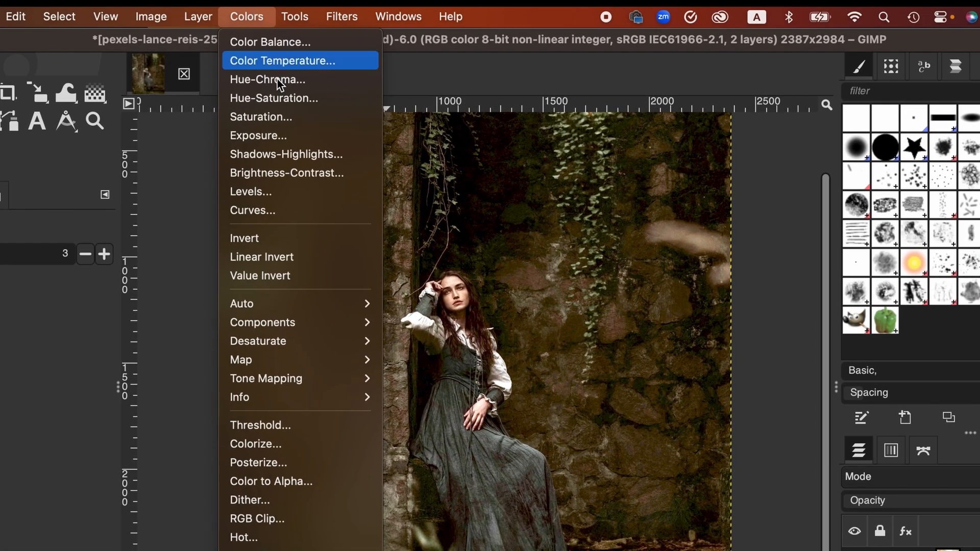
click(286, 98)
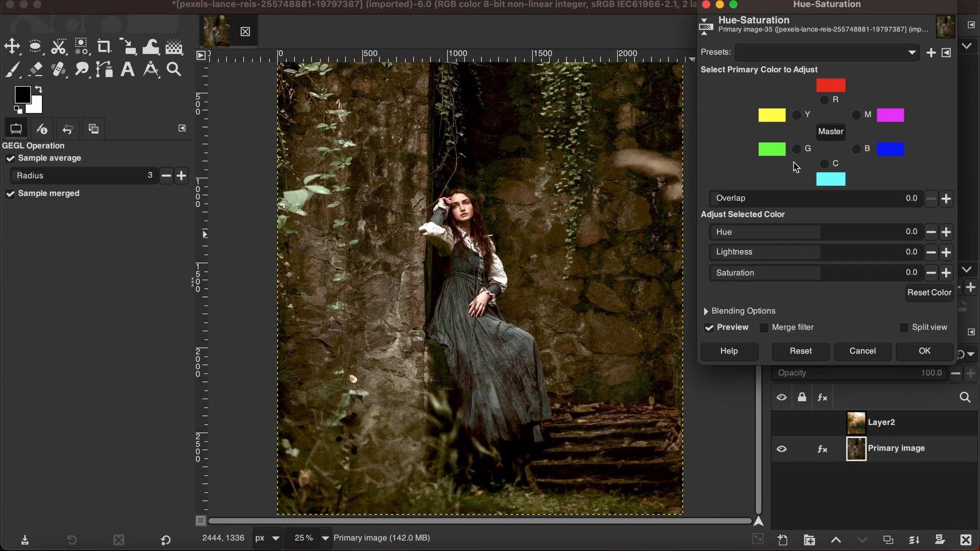
Try a hue shift of 36.2 on the Primary image layer and reset the Hue-Saturation values.
click(799, 119)
click(801, 352)
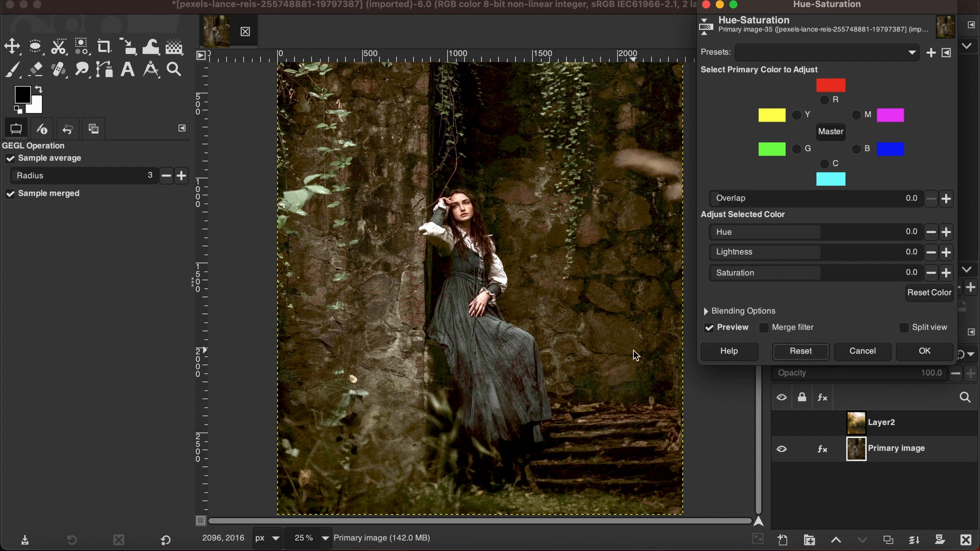
mouse_move(825, 234)
mouse_down()
mouse_move(814, 235)
mouse_move(837, 234)
mouse_up()
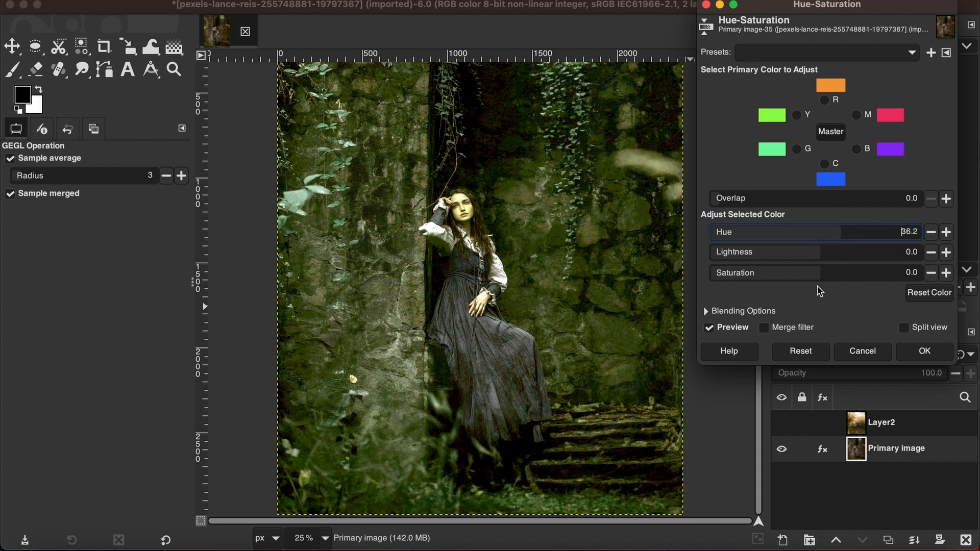
click(800, 351)
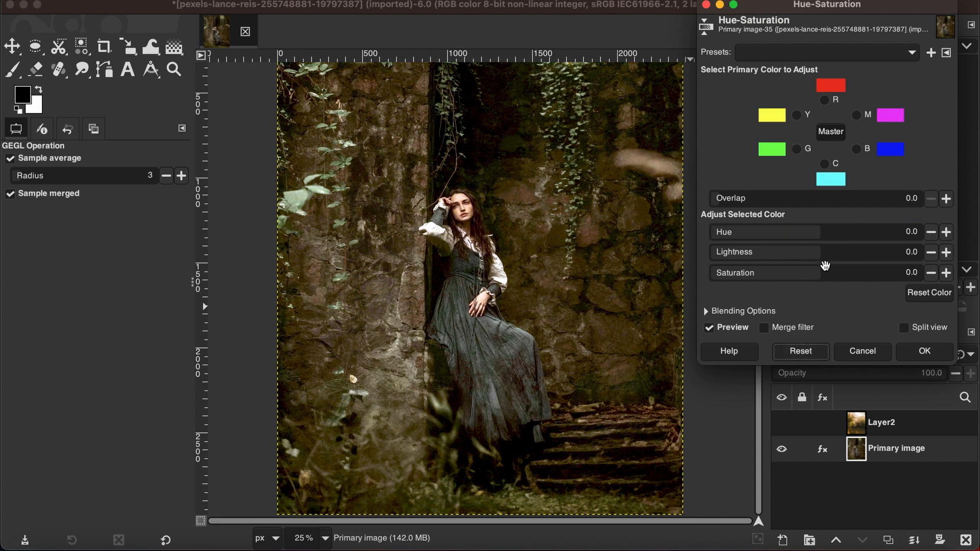
Adjust the Primary image layer's Hue-Saturation to hue -1.2, lightness -0.3 and saturation 7.4.
click(824, 278)
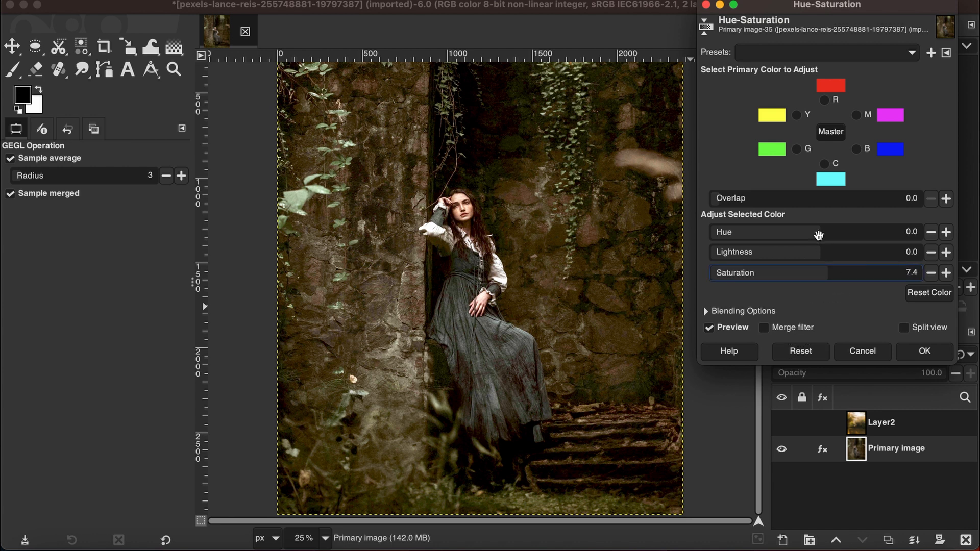
click(818, 235)
drag(817, 236, 817, 235)
click(817, 235)
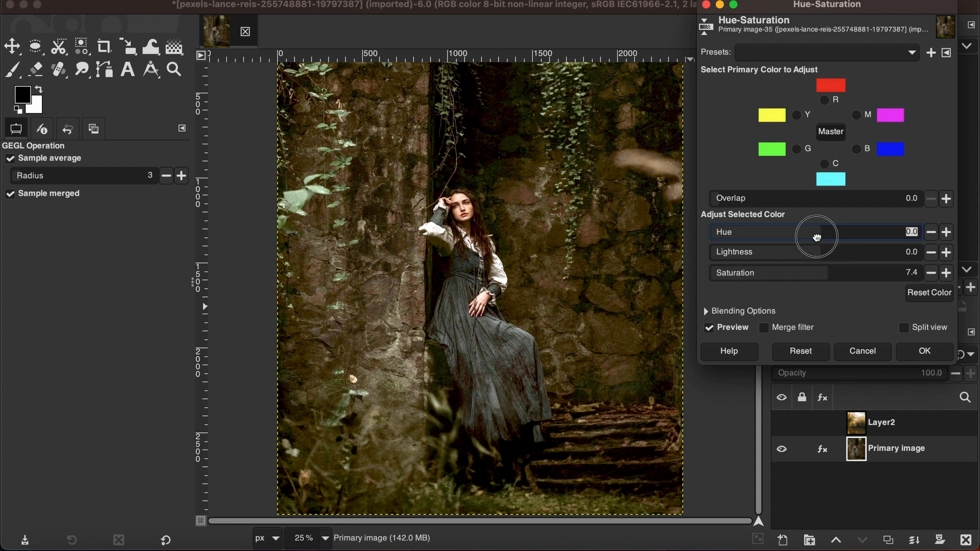
drag(817, 237, 818, 253)
click(932, 253)
click(932, 253)
click(932, 253)
click(932, 253)
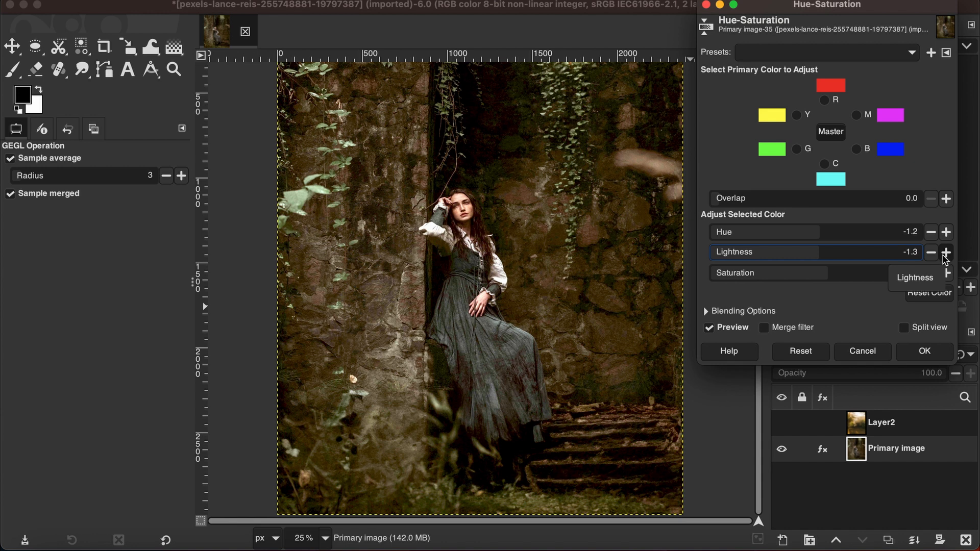
click(946, 254)
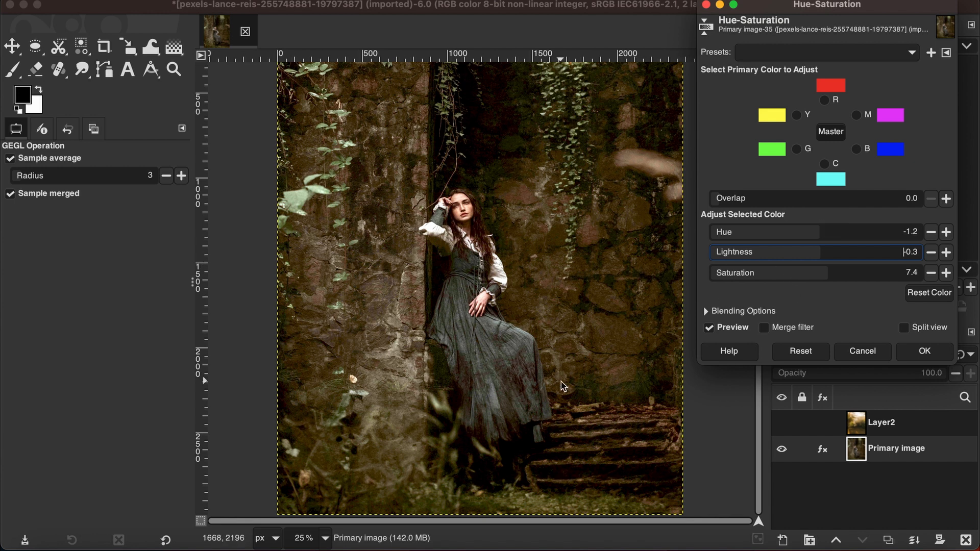
click(924, 351)
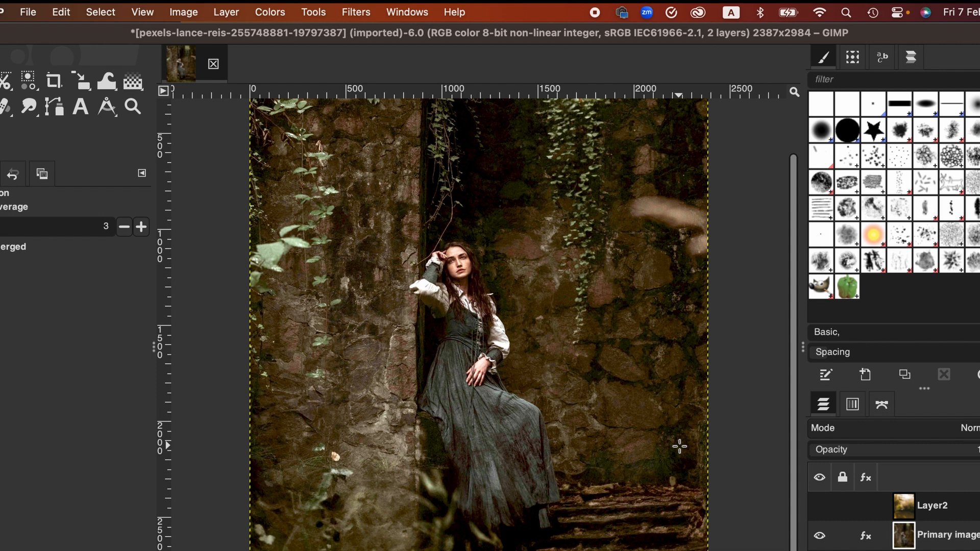
click(266, 10)
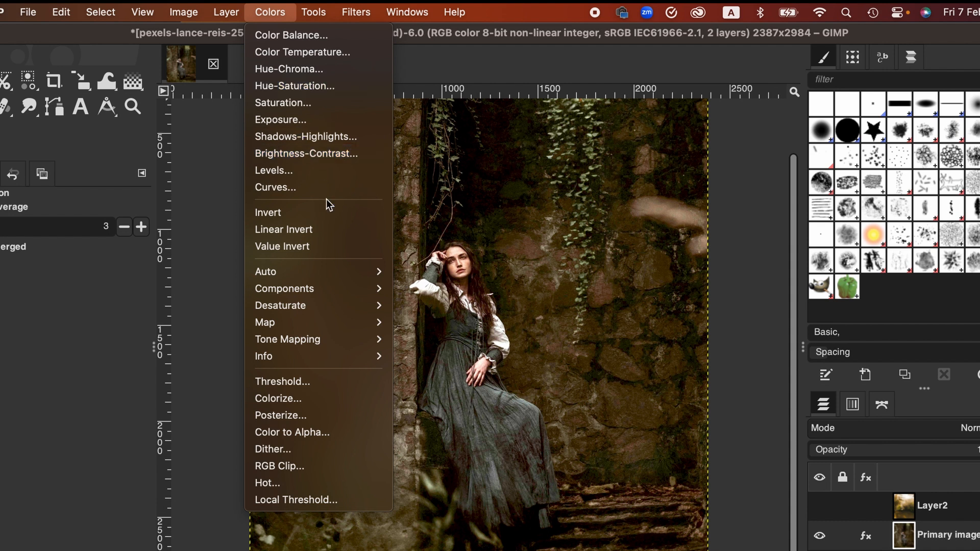
click(580, 219)
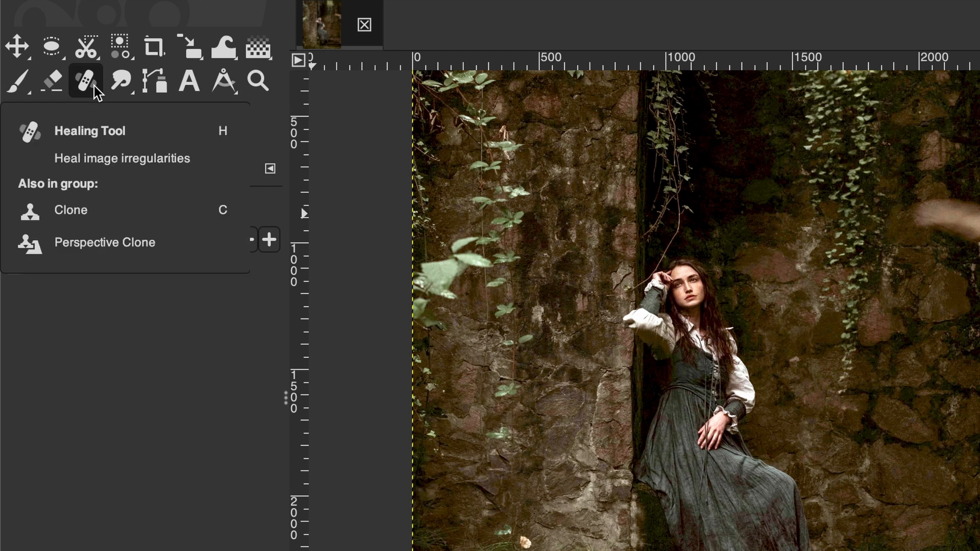
Heal the light spot on the wall just above the steps with the Healing tool, brush 2. Hardness 050 at size 70, sampling nearby dark wall.
click(95, 86)
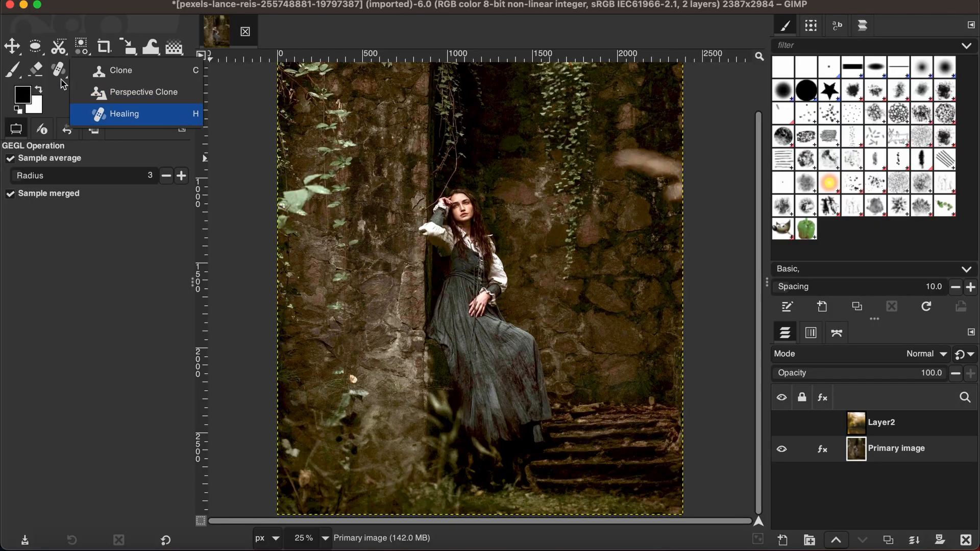
click(123, 115)
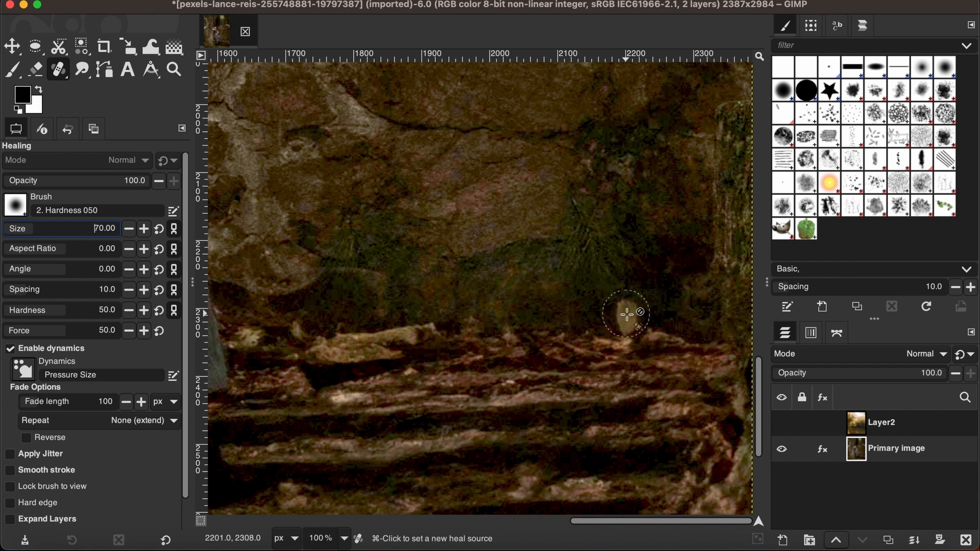
super+click(601, 269)
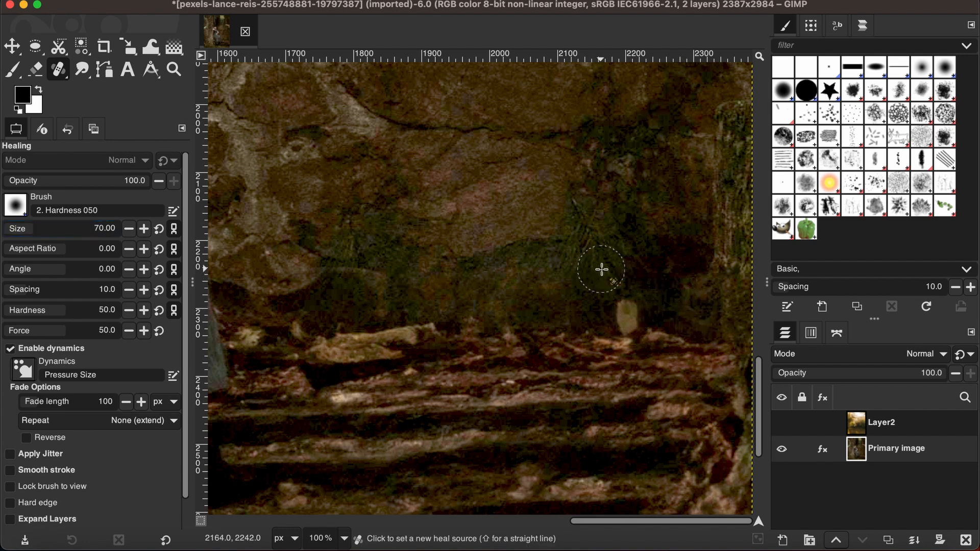
click(625, 318)
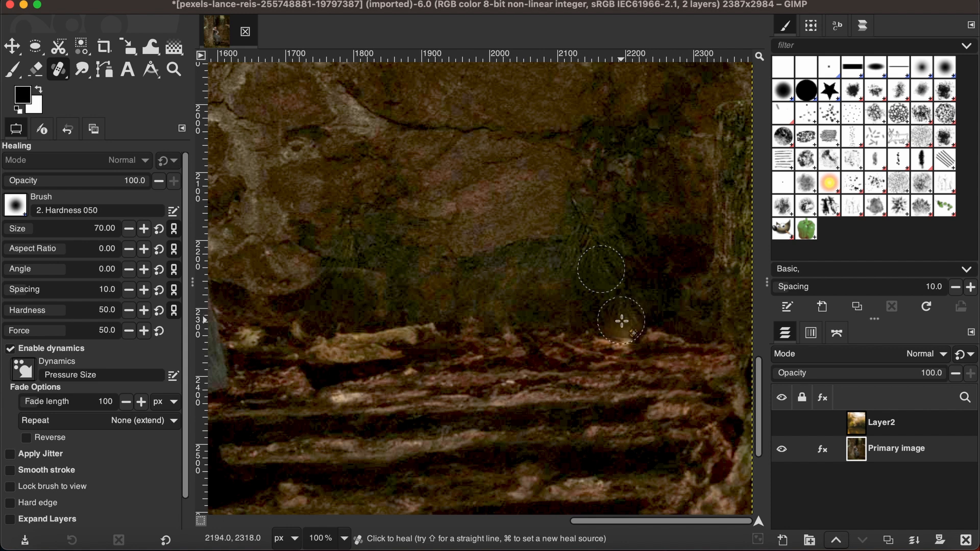
key(super+z)
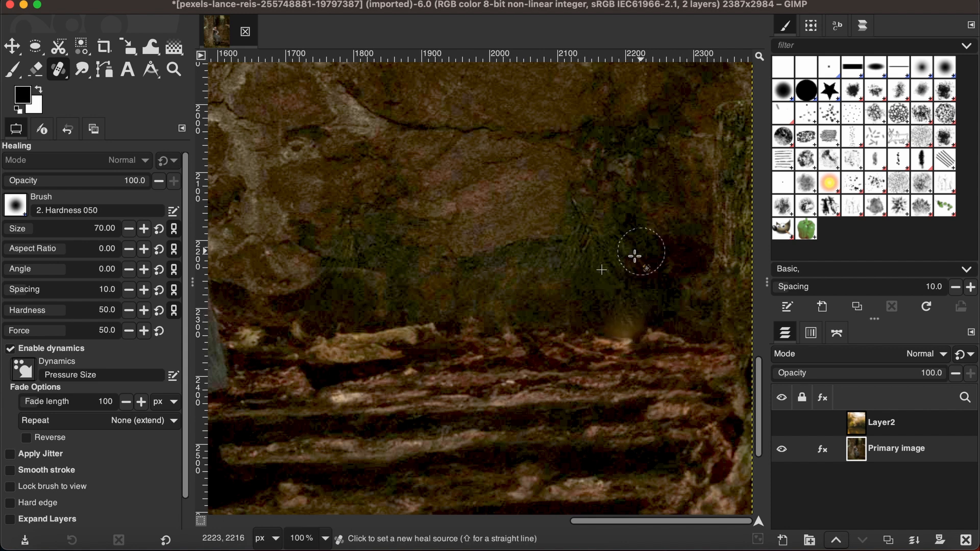
super+click(569, 289)
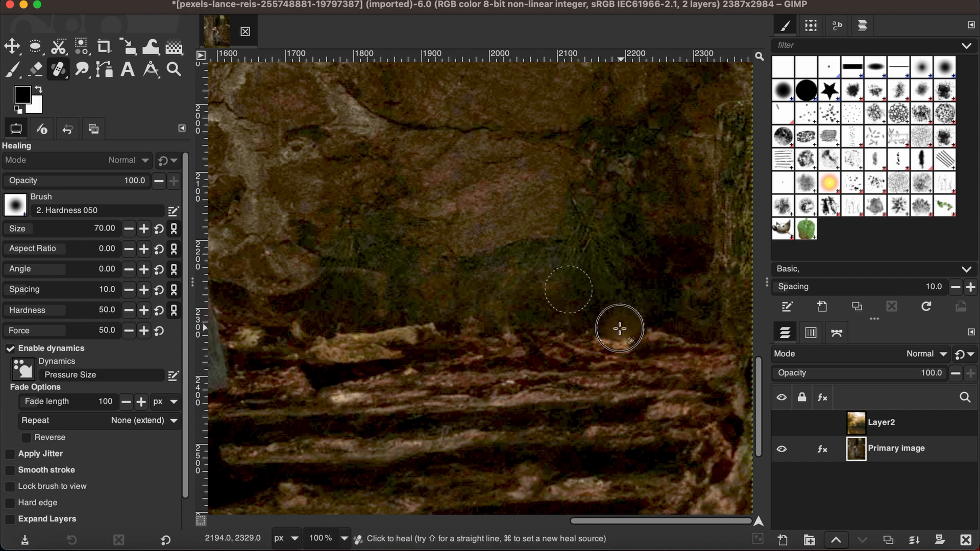
click(620, 328)
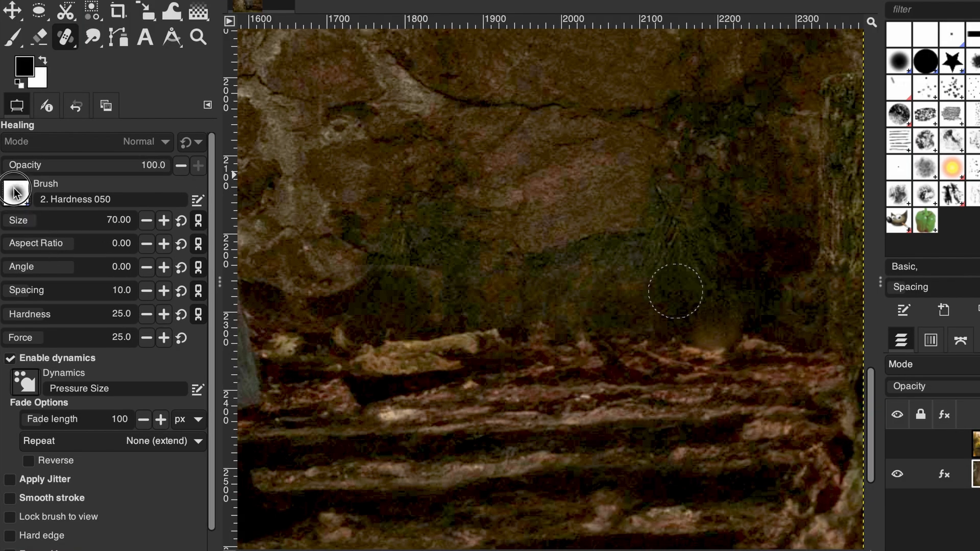
Heal the smudge above the steps with the softer brush 2. Hardness 025 at size 51, sampling the wall on either side.
click(15, 192)
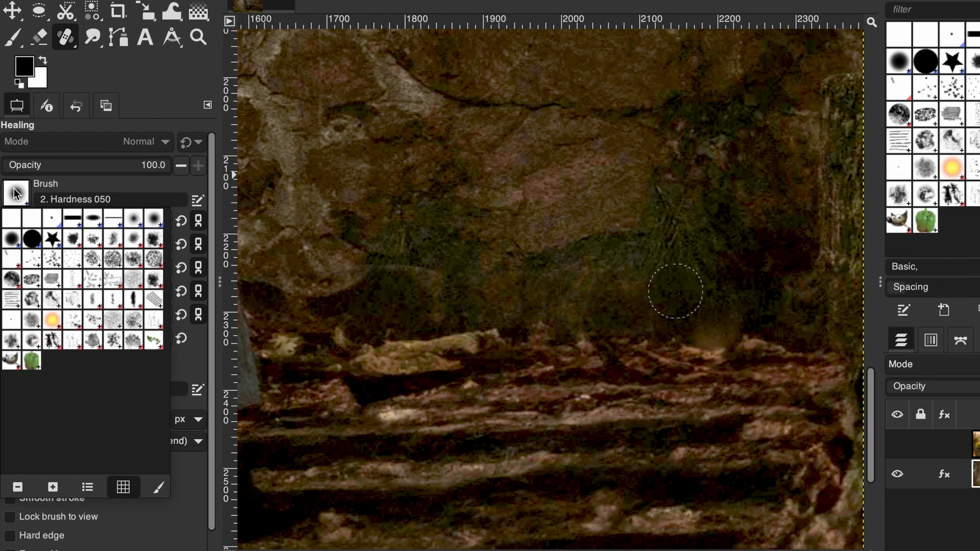
click(135, 220)
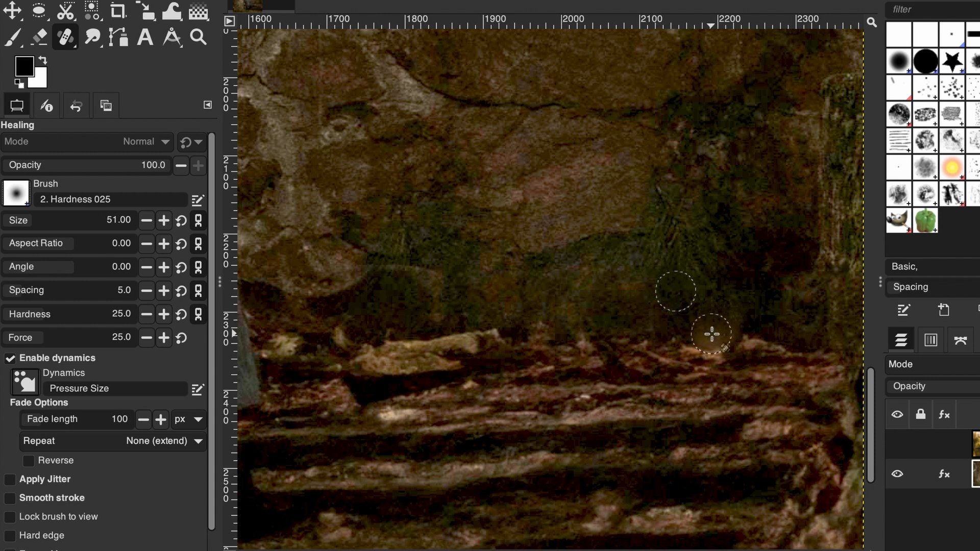
mouse_move(711, 334)
mouse_down()
mouse_move(730, 325)
mouse_move(696, 332)
mouse_move(710, 335)
mouse_up()
ctrl+click(669, 300)
ctrl+click(798, 311)
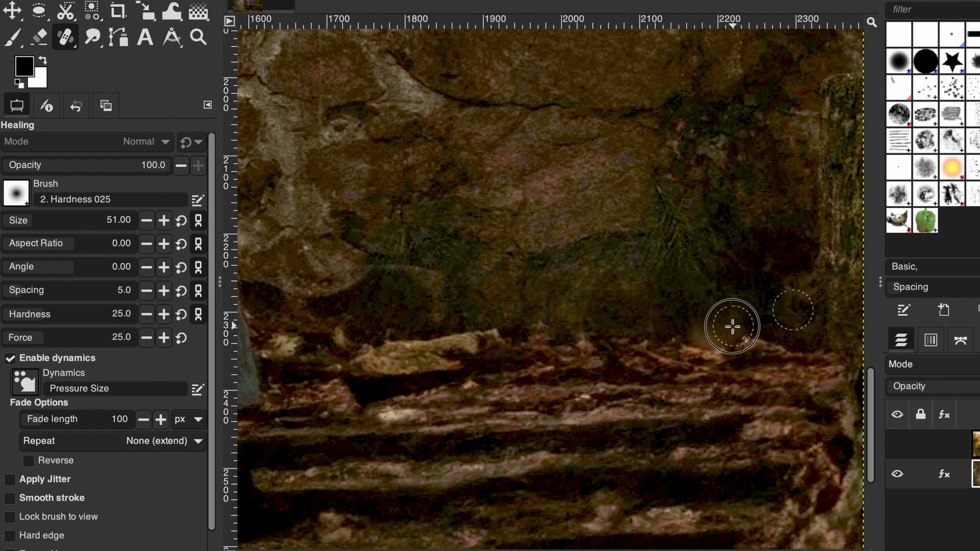
scroll(562, 437, down, 5)
scroll(562, 436, up, 20)
scroll(561, 436, left, 11)
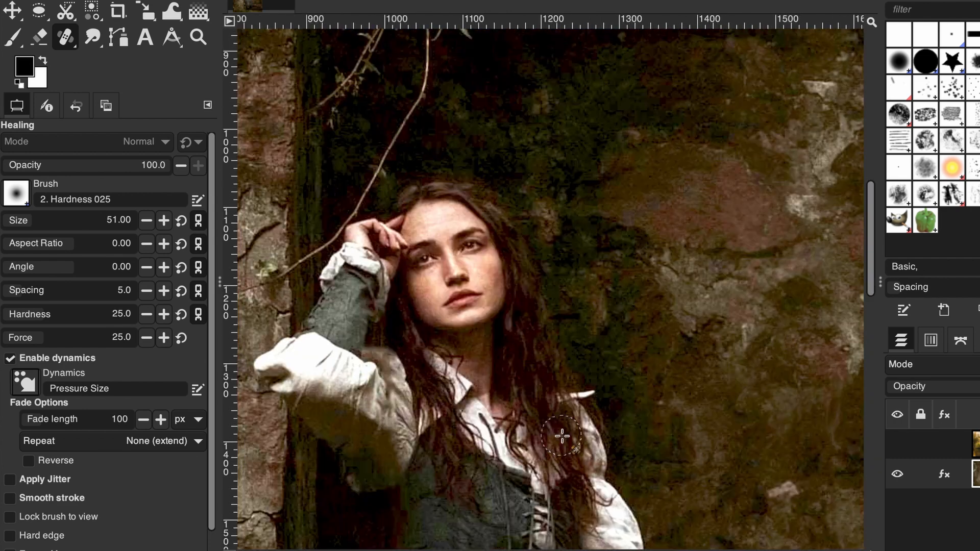
scroll(562, 436, down, 15)
scroll(562, 436, right, 11)
scroll(562, 436, down, 5)
scroll(562, 437, up, 8)
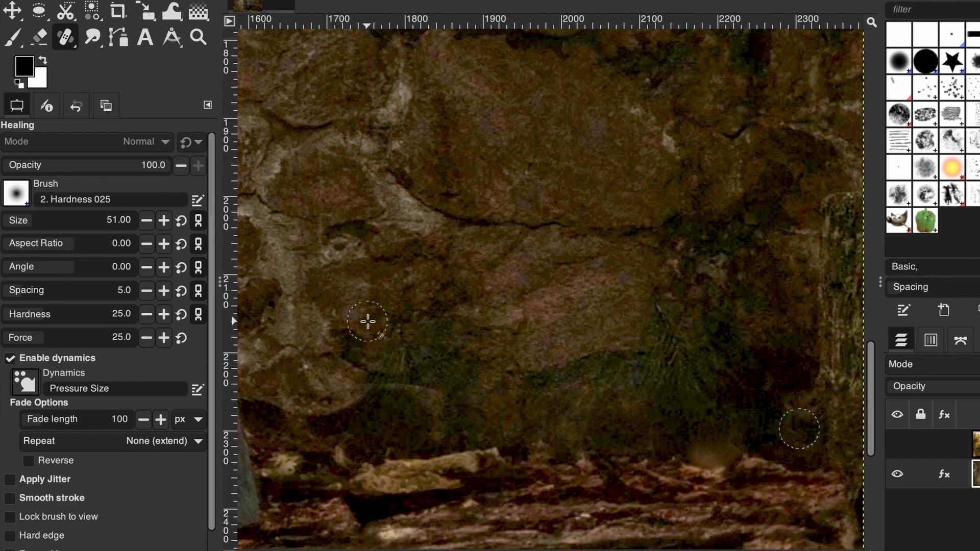
Clone dark wall texture from left of the smudge over it with the Clone tool, brush 2. Hardness 025 at size 51.
right_click(69, 35)
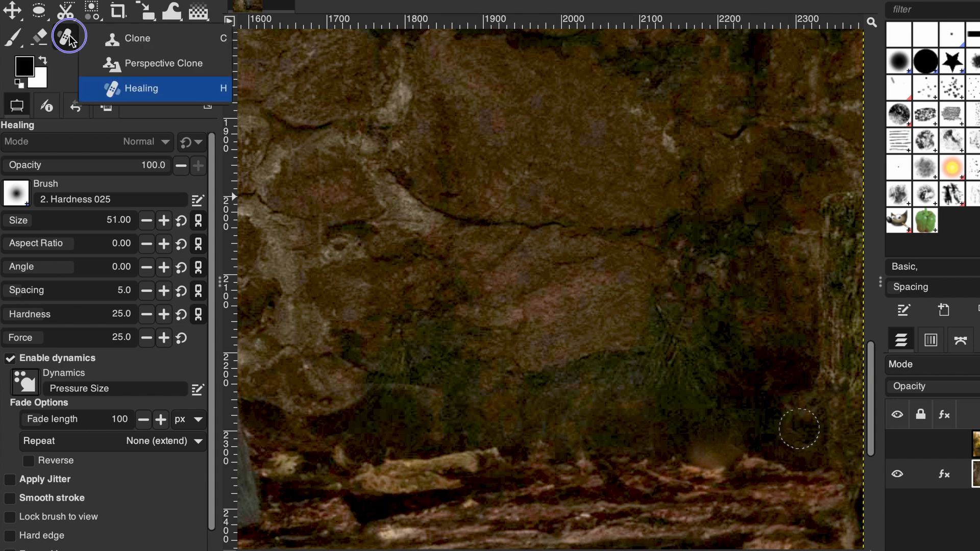
click(142, 43)
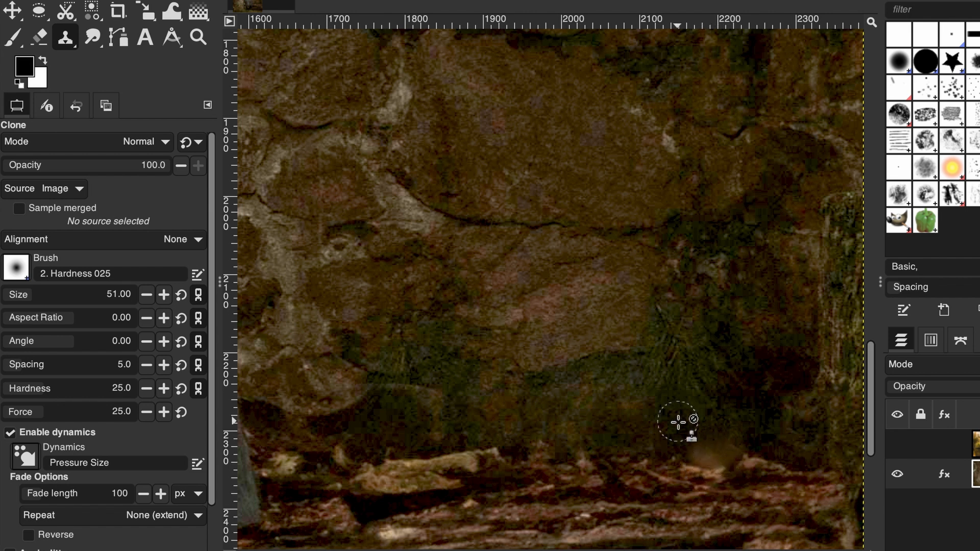
ctrl+click(662, 413)
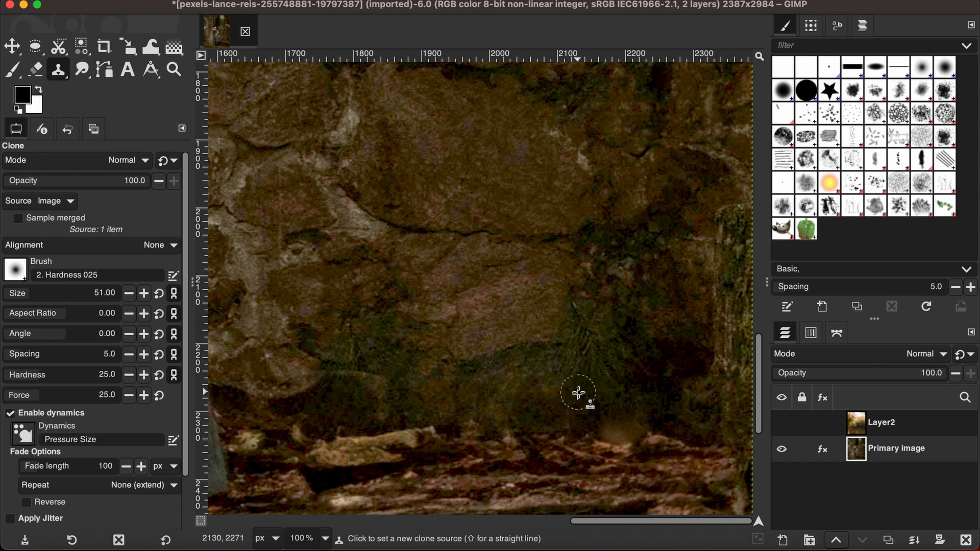
super+click(578, 394)
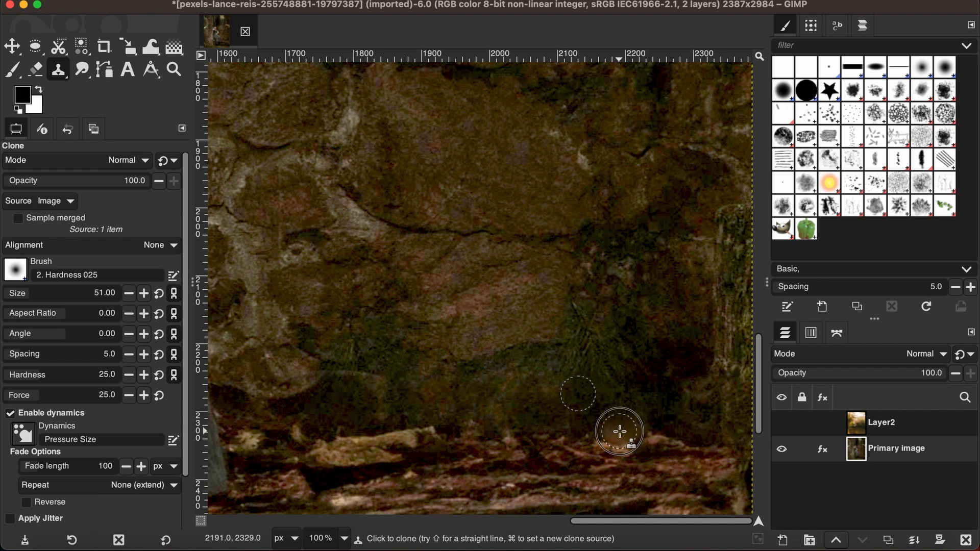
mouse_move(619, 431)
mouse_down()
mouse_move(630, 424)
mouse_move(605, 429)
mouse_move(614, 440)
mouse_move(588, 403)
mouse_move(630, 424)
mouse_move(617, 428)
mouse_move(608, 422)
mouse_move(626, 427)
mouse_move(632, 398)
mouse_up()
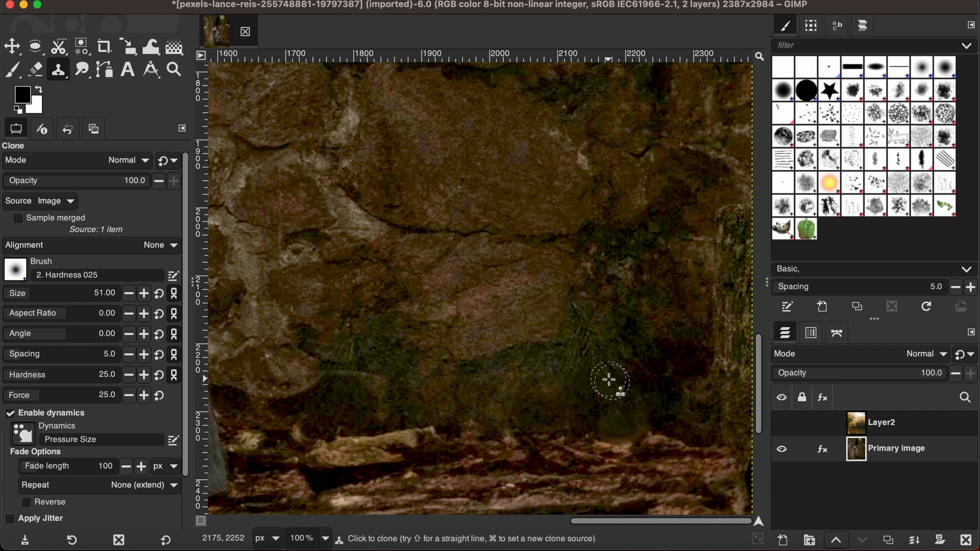
Resample the clone source from the dark foliage above the smudge and paint over its remaining traces.
key(super)
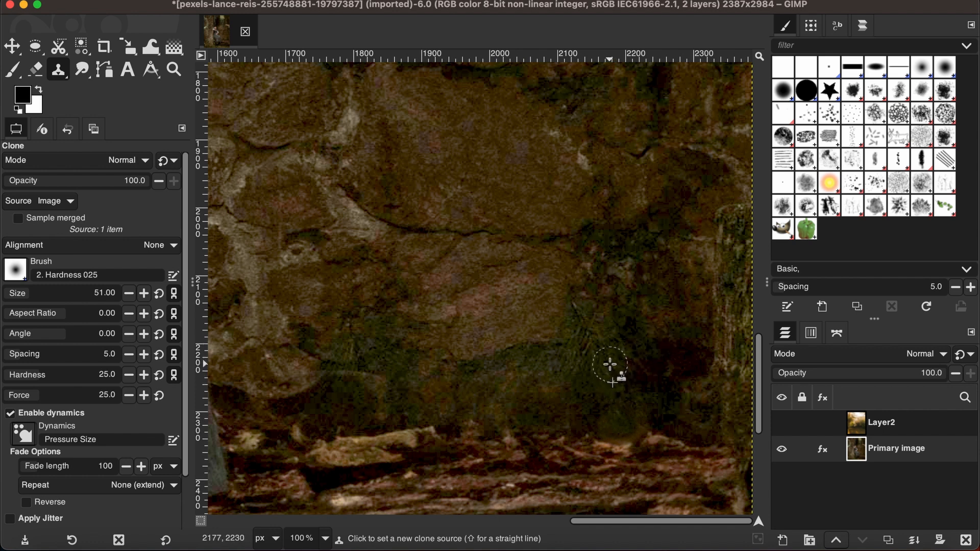
ctrl+click(605, 350)
click(610, 424)
mouse_move(610, 423)
mouse_down()
mouse_move(631, 405)
mouse_move(674, 412)
mouse_move(673, 404)
mouse_move(637, 409)
mouse_up()
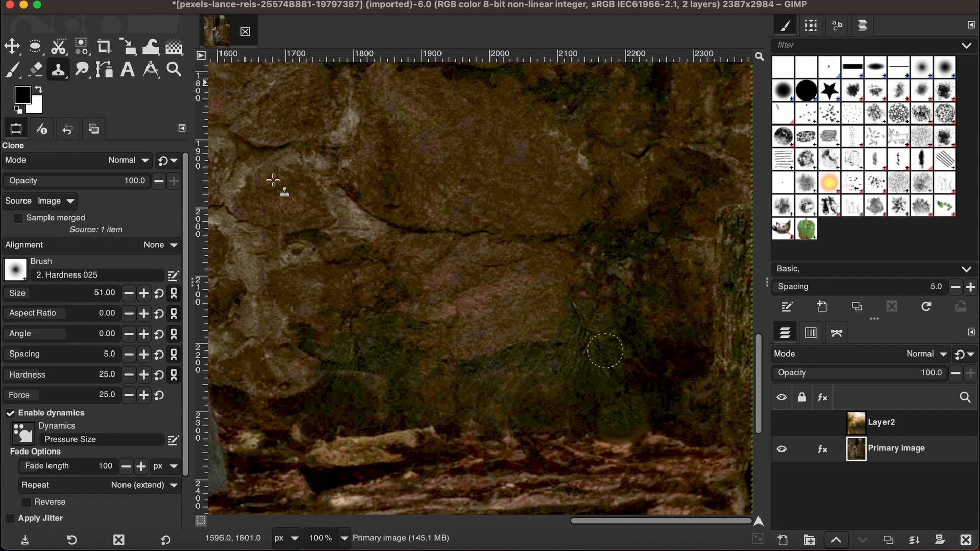
Sharpen the woman's face, hair and upper clothing with the Blur / Sharpen tool in sharpen mode, brush 2. Hardness 025 at size 118.
click(82, 70)
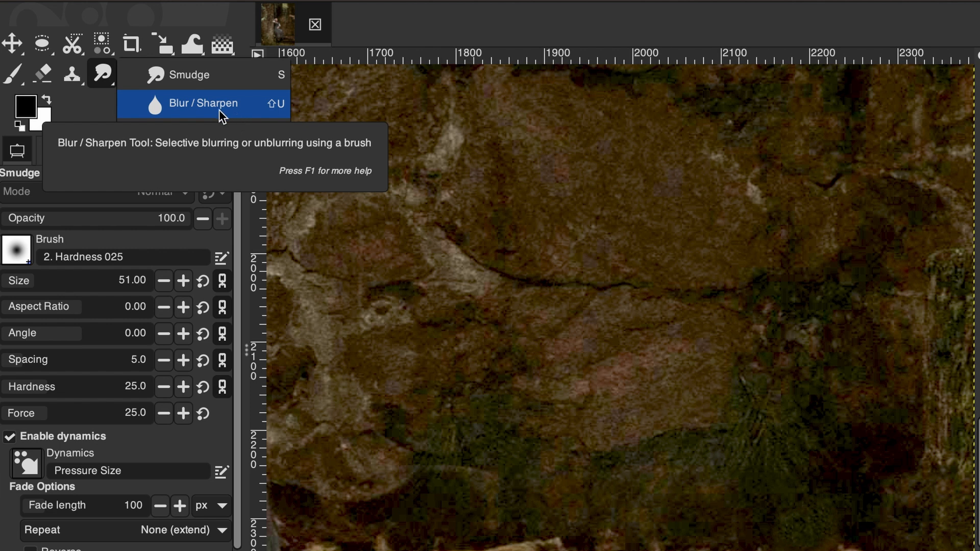
click(219, 109)
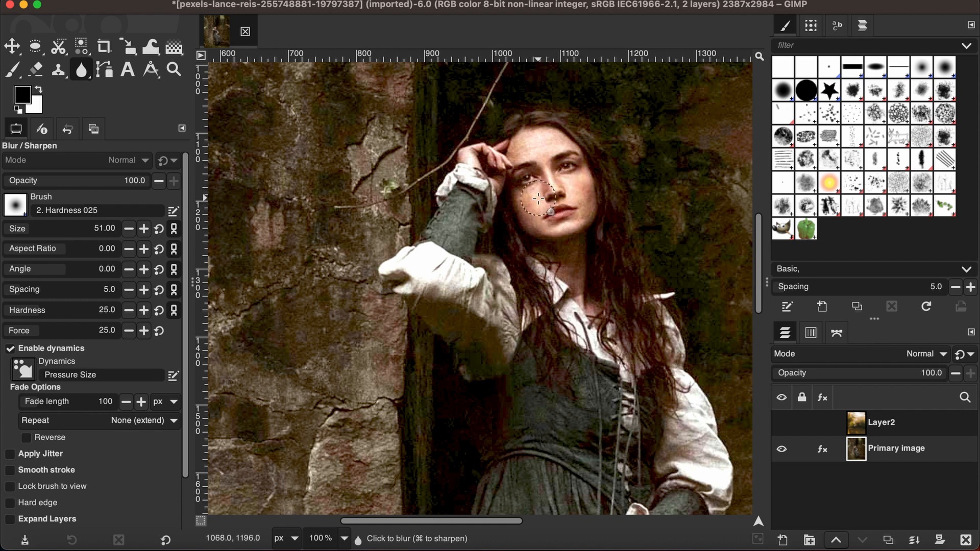
key(super)
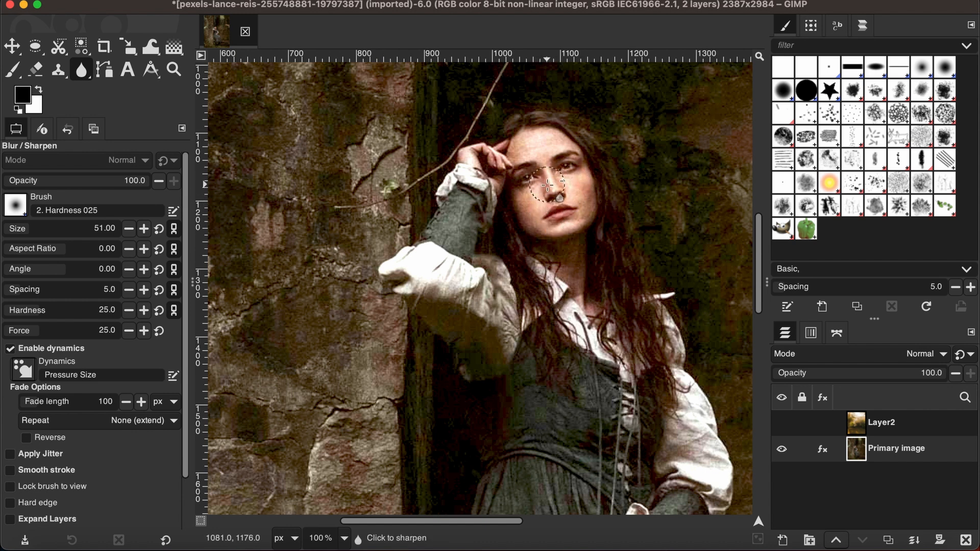
click(41, 229)
mouse_move(558, 197)
mouse_down()
mouse_move(560, 161)
mouse_move(563, 182)
mouse_move(535, 176)
mouse_move(540, 274)
mouse_move(524, 225)
mouse_move(581, 367)
mouse_move(546, 175)
mouse_move(594, 184)
mouse_move(644, 365)
mouse_move(599, 234)
mouse_move(621, 326)
mouse_move(556, 305)
mouse_move(524, 171)
mouse_move(560, 148)
mouse_move(658, 305)
mouse_move(559, 239)
mouse_move(549, 166)
mouse_move(580, 256)
mouse_move(618, 317)
mouse_move(586, 232)
mouse_move(646, 342)
mouse_up()
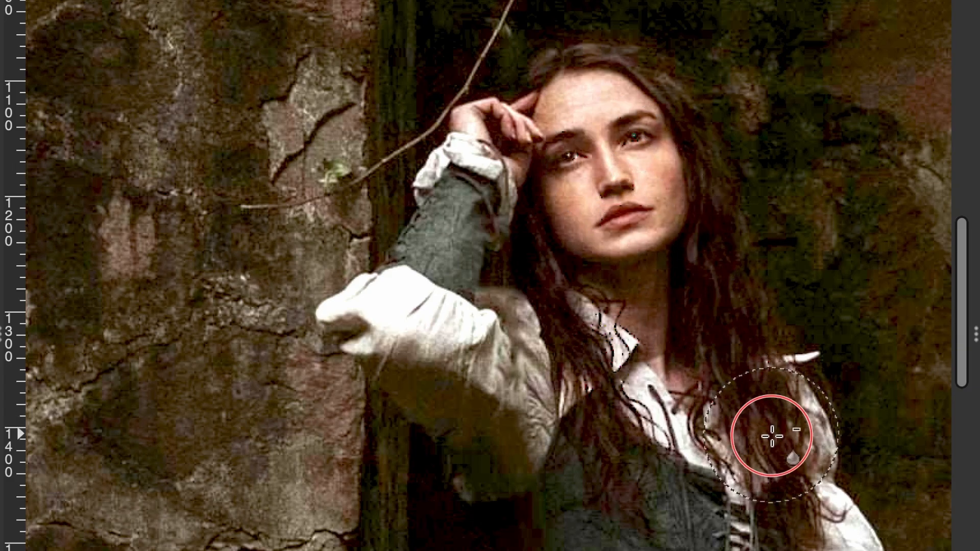
mouse_move(772, 437)
mouse_down()
mouse_move(633, 278)
mouse_move(571, 259)
mouse_move(607, 357)
mouse_move(566, 168)
mouse_move(620, 382)
mouse_move(607, 148)
mouse_move(703, 230)
mouse_move(559, 91)
mouse_move(627, 235)
mouse_up()
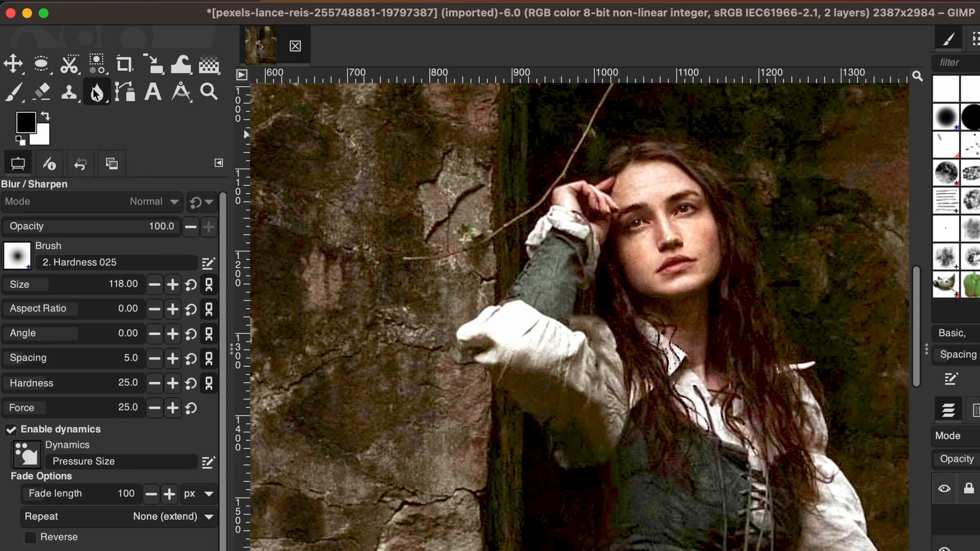
Try dodging the dark stone wall beside the hanging vine, brush 2. Hardness 025 at size 118 and opacity 21, and undo the stroke.
click(97, 92)
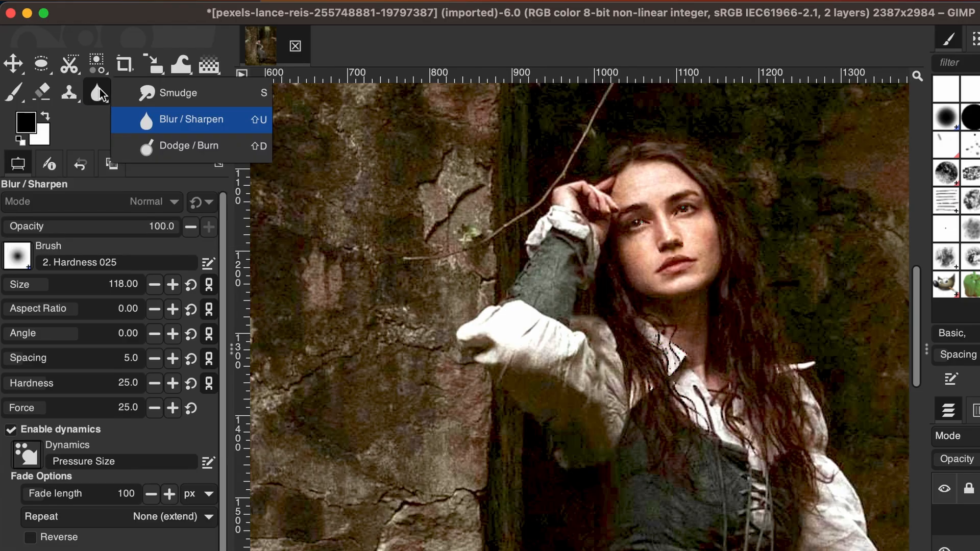
click(181, 146)
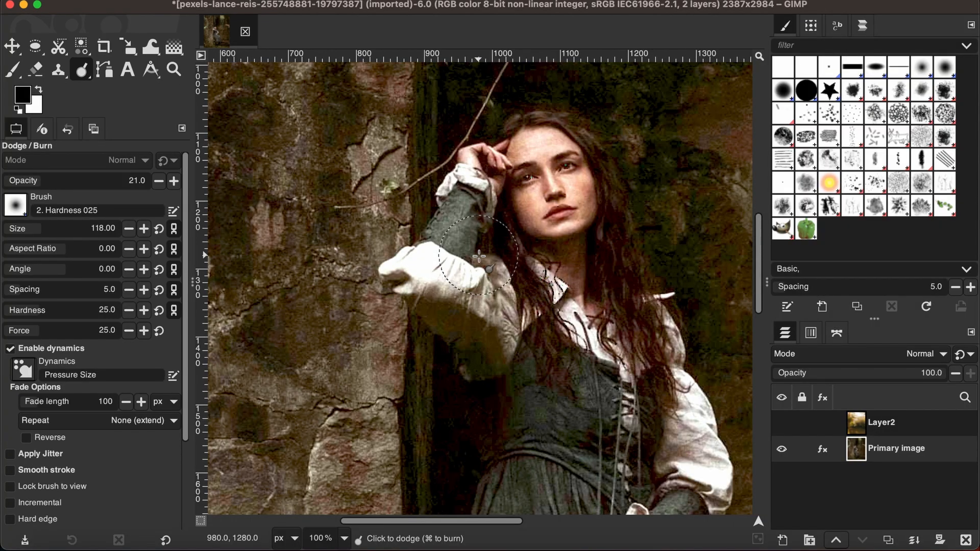
scroll(478, 256, right, 15)
scroll(479, 255, down, 3)
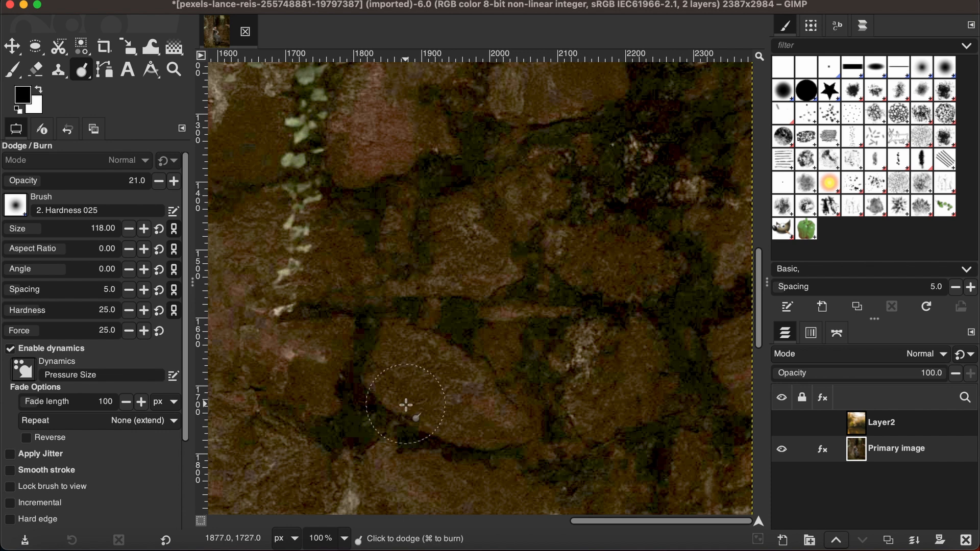
mouse_move(445, 178)
mouse_down()
mouse_move(431, 192)
mouse_move(461, 168)
mouse_move(463, 135)
mouse_move(389, 147)
mouse_move(453, 124)
mouse_move(424, 141)
mouse_move(439, 171)
mouse_move(425, 194)
mouse_move(495, 156)
mouse_move(507, 106)
mouse_move(529, 195)
mouse_move(463, 270)
mouse_move(421, 231)
mouse_move(551, 154)
mouse_move(671, 129)
mouse_move(554, 253)
mouse_move(673, 189)
mouse_move(661, 219)
mouse_move(532, 141)
mouse_move(397, 164)
mouse_move(411, 282)
mouse_move(487, 334)
mouse_move(565, 303)
mouse_move(579, 287)
mouse_move(517, 311)
mouse_move(541, 277)
mouse_move(599, 255)
mouse_move(699, 263)
mouse_move(619, 320)
mouse_move(580, 333)
mouse_move(547, 376)
mouse_move(557, 400)
mouse_up()
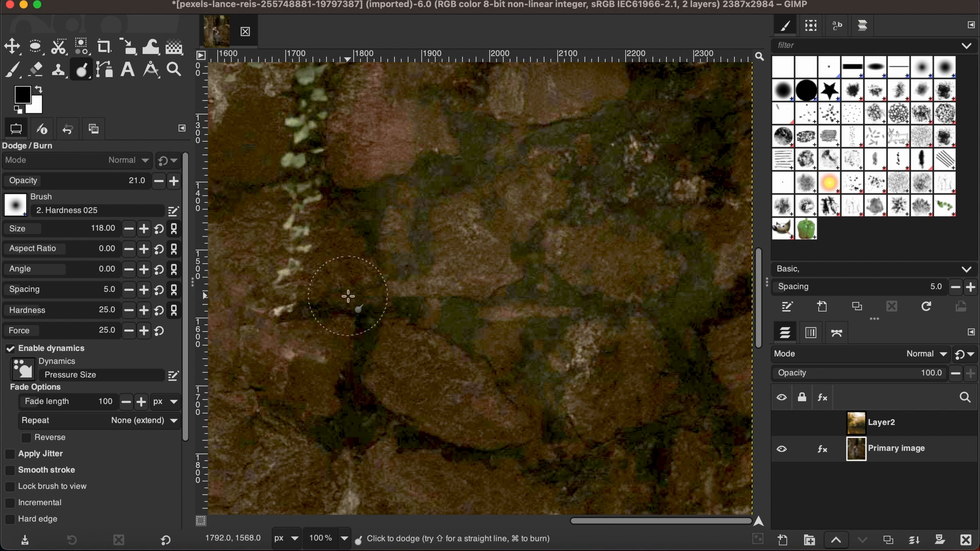
key(super+z)
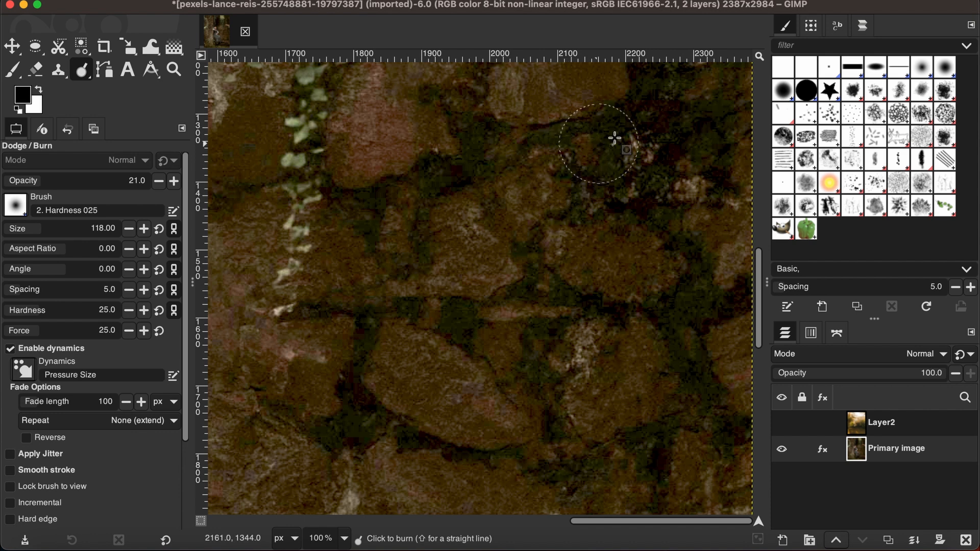
Burn the upper part of the stone wall right of the vine with the Dodge / Burn tool at size 118 and opacity 21.
mouse_move(648, 110)
mouse_down()
mouse_move(630, 128)
mouse_move(477, 170)
mouse_move(422, 210)
mouse_move(409, 205)
mouse_move(590, 105)
mouse_move(656, 208)
mouse_move(587, 308)
mouse_move(655, 204)
mouse_move(506, 107)
mouse_move(440, 116)
mouse_up()
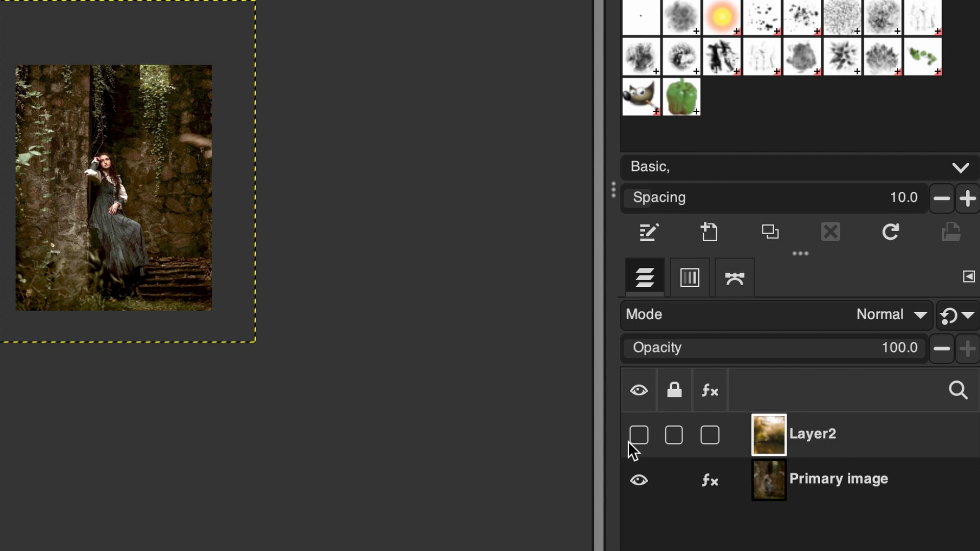
Toggle the visibility of Layer2 to compare it with the portrait, and leave it shown.
click(642, 436)
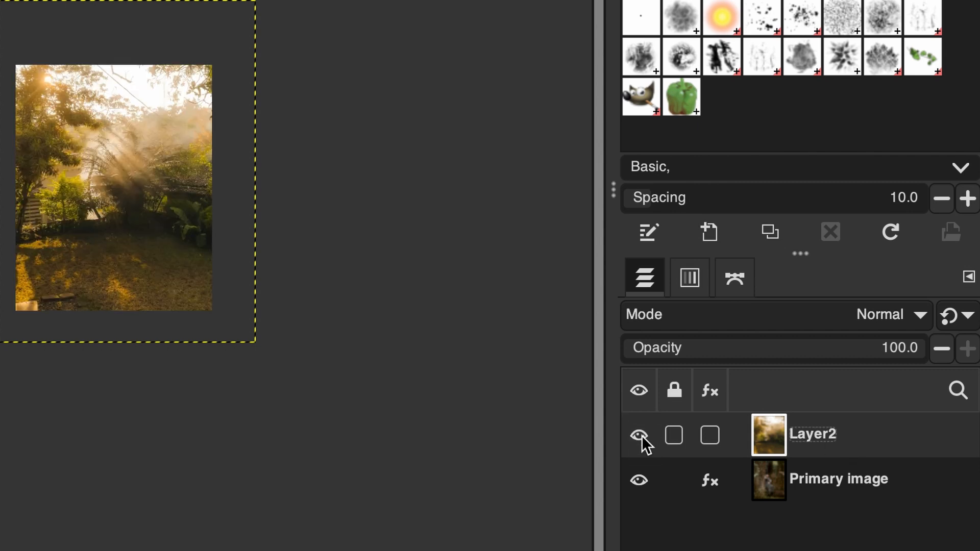
click(641, 436)
click(641, 434)
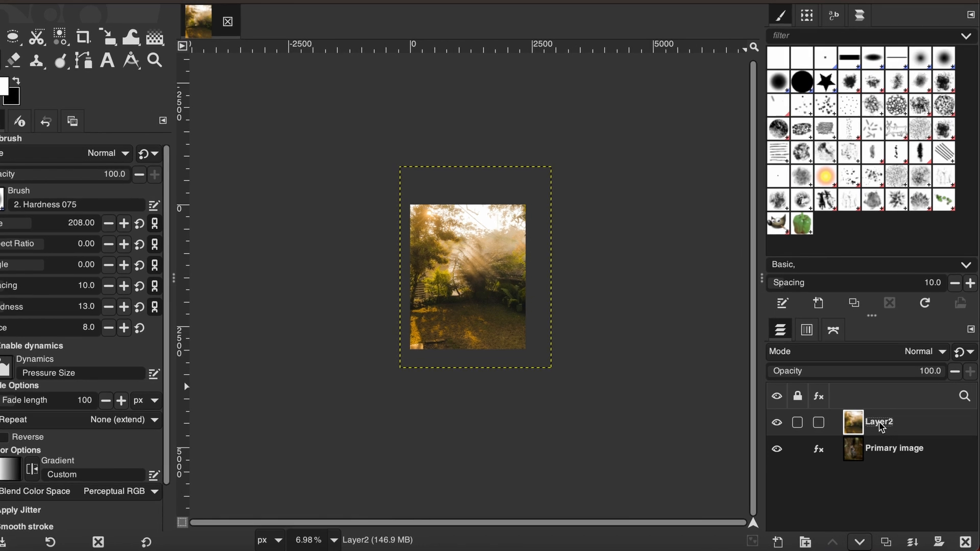
Add a white layer mask to Layer2 and make that mask the active painting target.
right_click(861, 418)
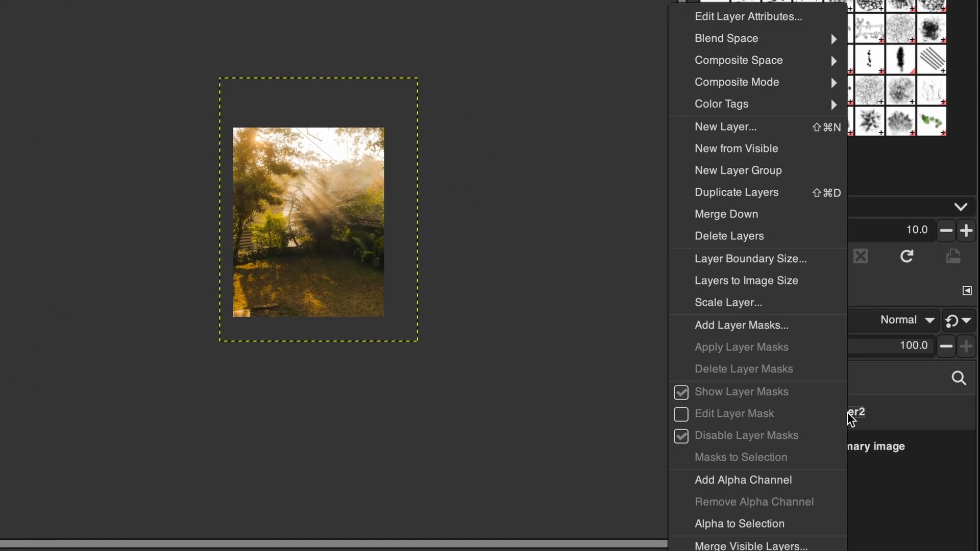
click(769, 323)
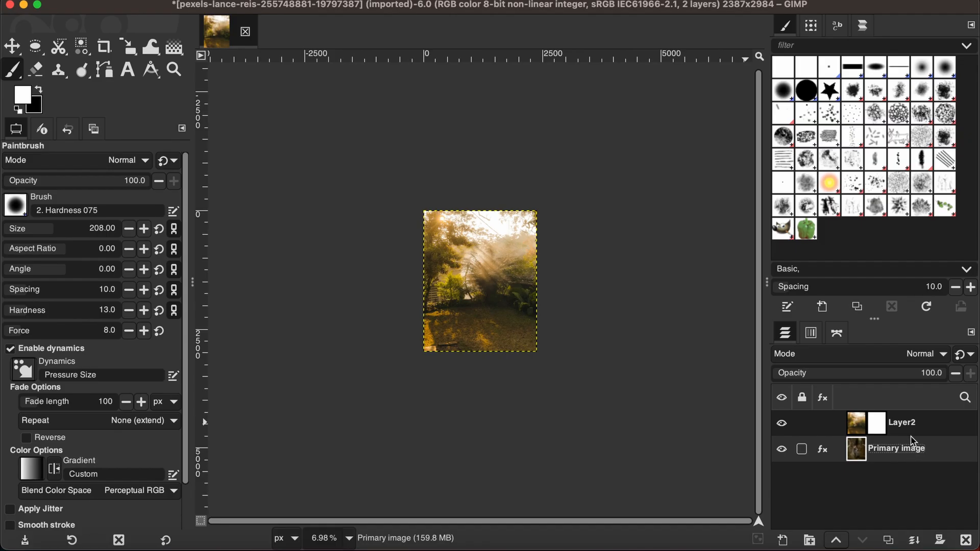
click(910, 423)
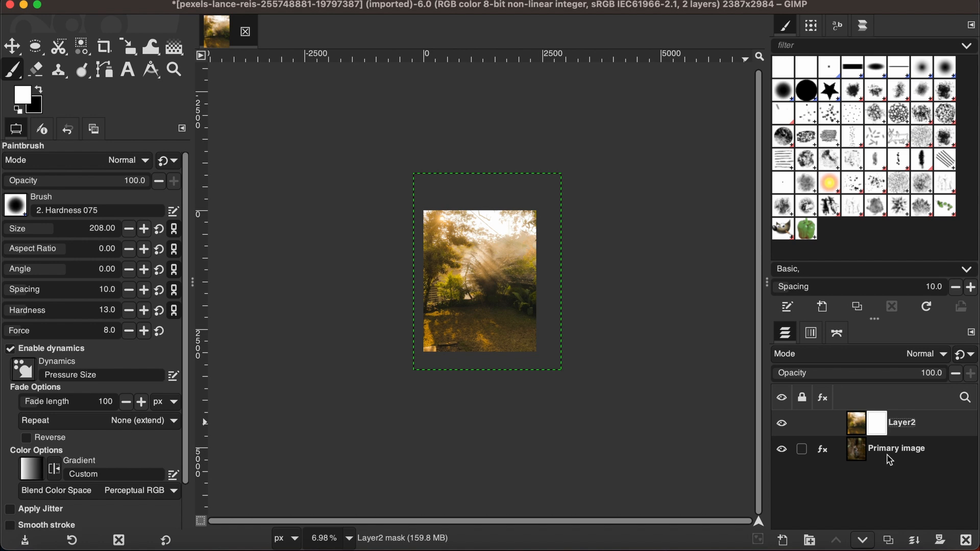
Lower the opacity of Layer2 to 67 so the portrait shows through.
click(915, 374)
drag(915, 375, 881, 375)
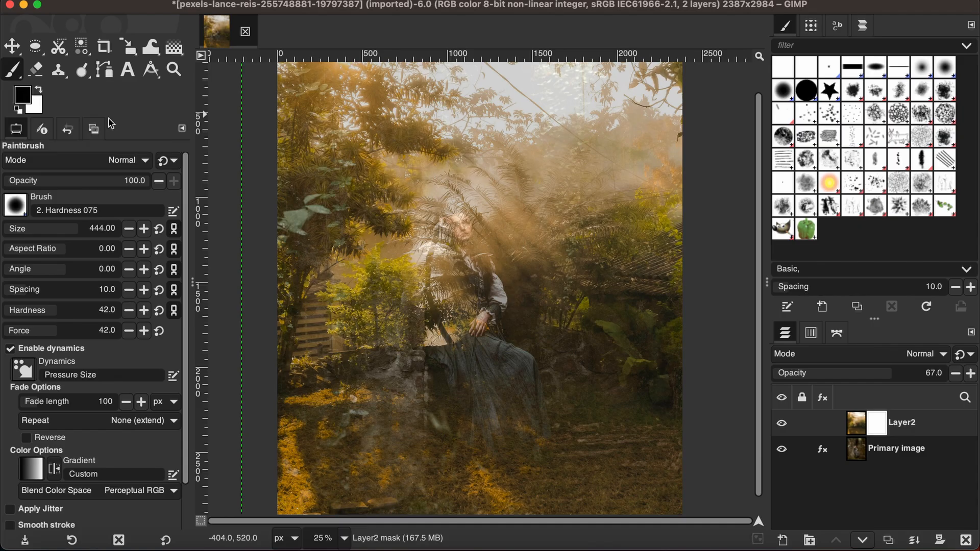
Try painting black on Layer2's mask over the woman's face and torso at brush size 444, and paint white over the same area.
mouse_move(466, 248)
mouse_down()
mouse_move(460, 227)
mouse_move(449, 242)
mouse_move(455, 291)
mouse_move(448, 240)
mouse_move(460, 294)
mouse_up()
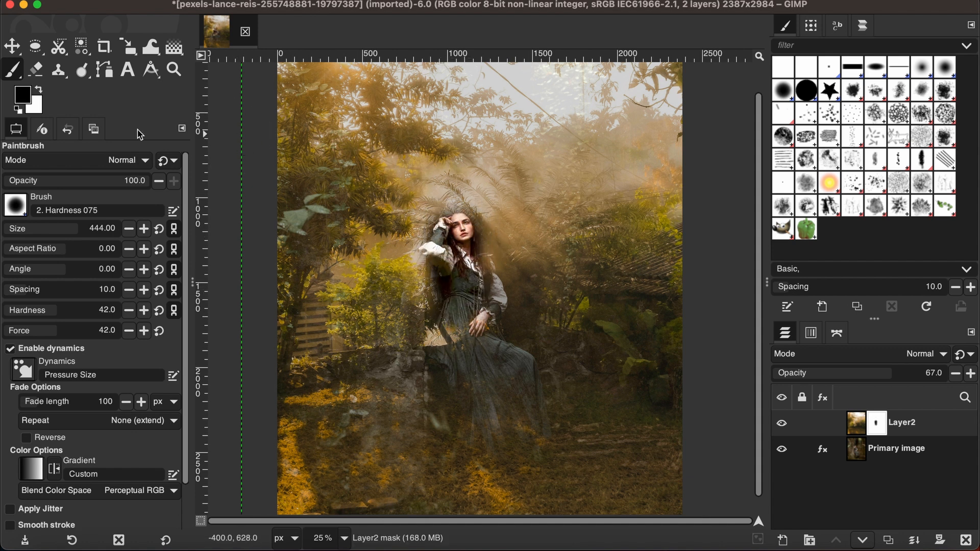
key(x)
mouse_move(457, 239)
mouse_down()
mouse_move(449, 224)
mouse_move(454, 255)
mouse_move(459, 214)
mouse_move(457, 287)
mouse_up()
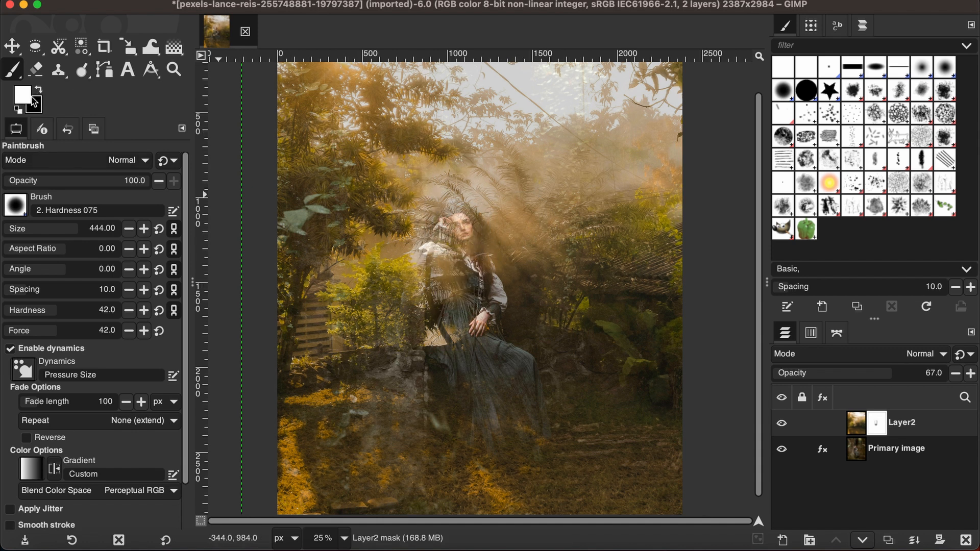
Paint black on Layer2's mask over the whole woman from head to hem, brush 2. Hardness 075 at size 444 and hardness 42.
click(40, 90)
mouse_move(463, 234)
mouse_down()
mouse_move(490, 236)
mouse_move(465, 232)
mouse_move(459, 260)
mouse_move(454, 231)
mouse_move(443, 234)
mouse_move(457, 352)
mouse_move(451, 273)
mouse_move(431, 256)
mouse_move(461, 228)
mouse_move(481, 274)
mouse_move(487, 394)
mouse_move(465, 360)
mouse_move(457, 373)
mouse_move(485, 436)
mouse_move(505, 450)
mouse_move(528, 397)
mouse_move(534, 439)
mouse_move(519, 460)
mouse_move(476, 447)
mouse_move(456, 345)
mouse_move(487, 450)
mouse_move(524, 464)
mouse_move(549, 439)
mouse_move(464, 470)
mouse_move(508, 480)
mouse_move(466, 473)
mouse_move(450, 398)
mouse_move(478, 474)
mouse_move(551, 461)
mouse_move(526, 452)
mouse_up()
mouse_move(497, 305)
mouse_down()
mouse_move(457, 231)
mouse_move(444, 237)
mouse_move(457, 240)
mouse_move(492, 317)
mouse_up()
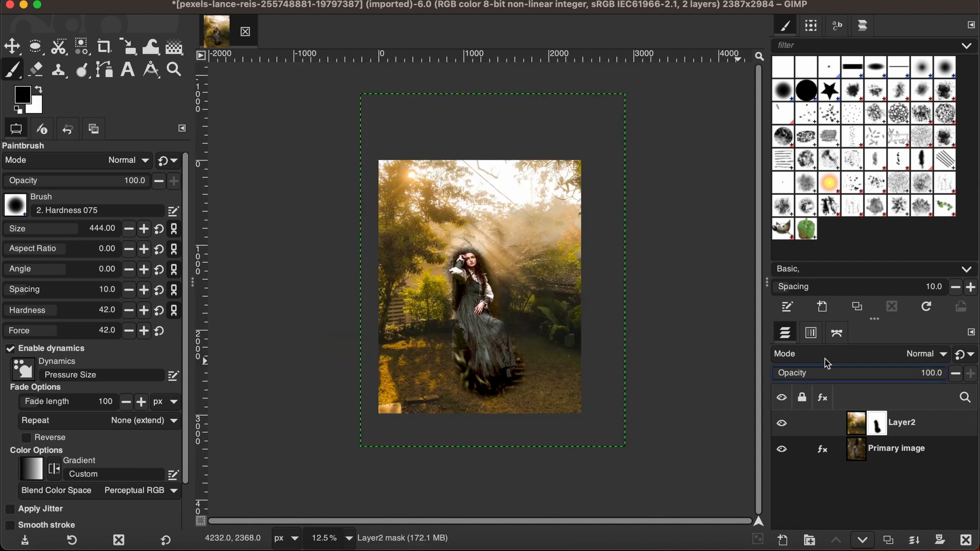
Set the blend mode of Layer2 to Overlay.
click(942, 354)
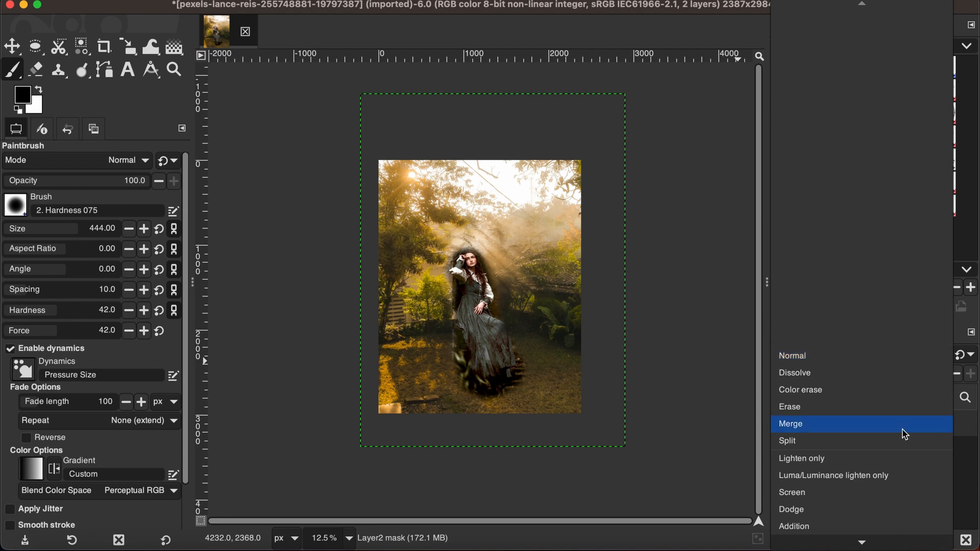
scroll(904, 433, down, 5)
scroll(904, 434, down, 1)
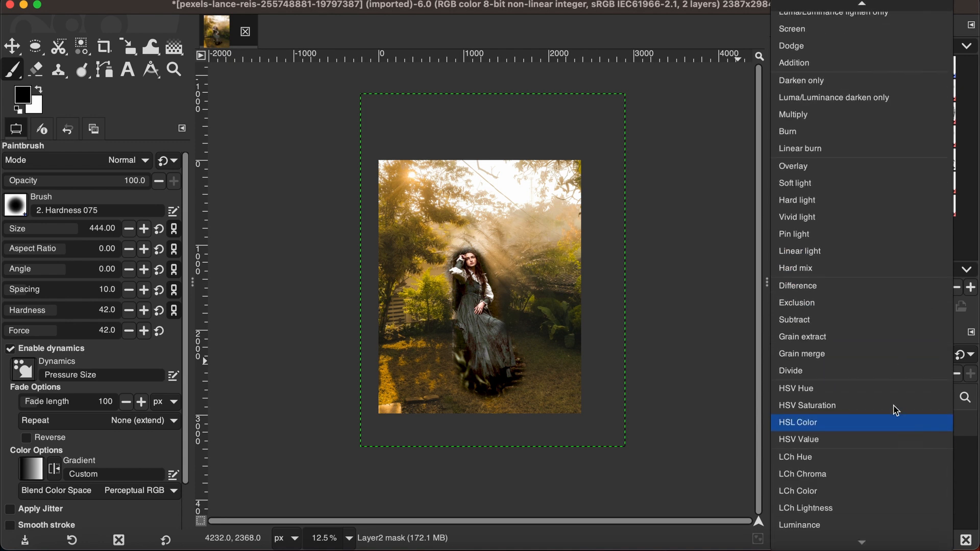
click(812, 167)
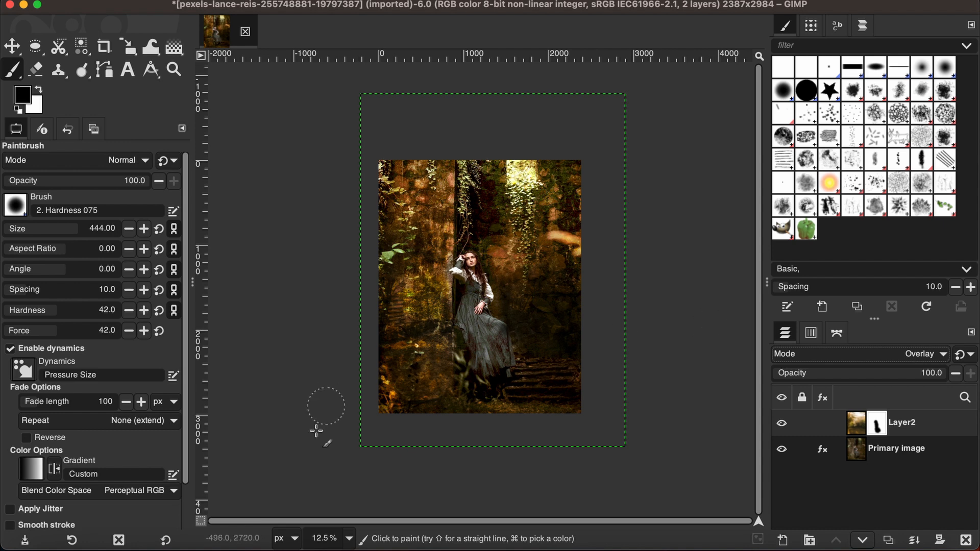
Set the Paintbrush to size 248 with white as foreground for refining Layer2's mask around the woman at 25 % zoom.
click(349, 538)
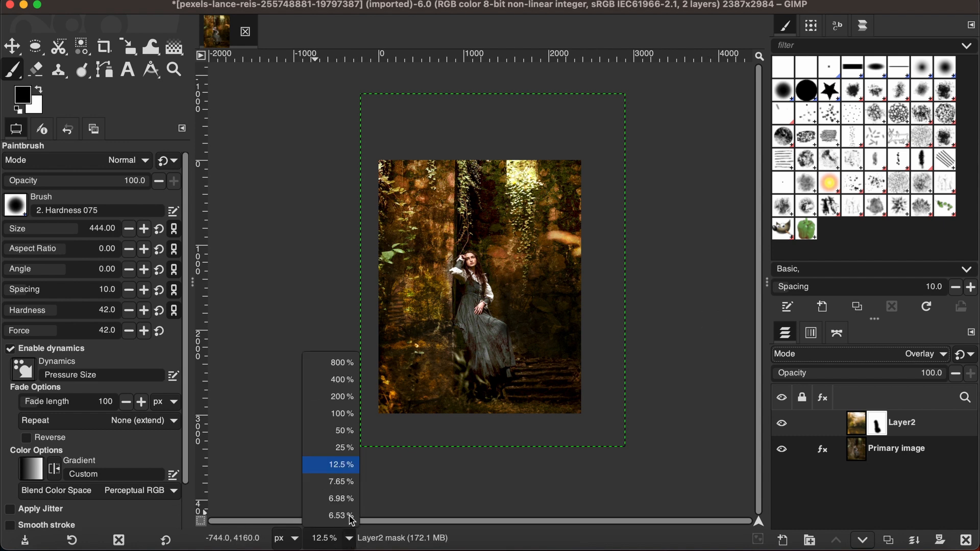
click(344, 448)
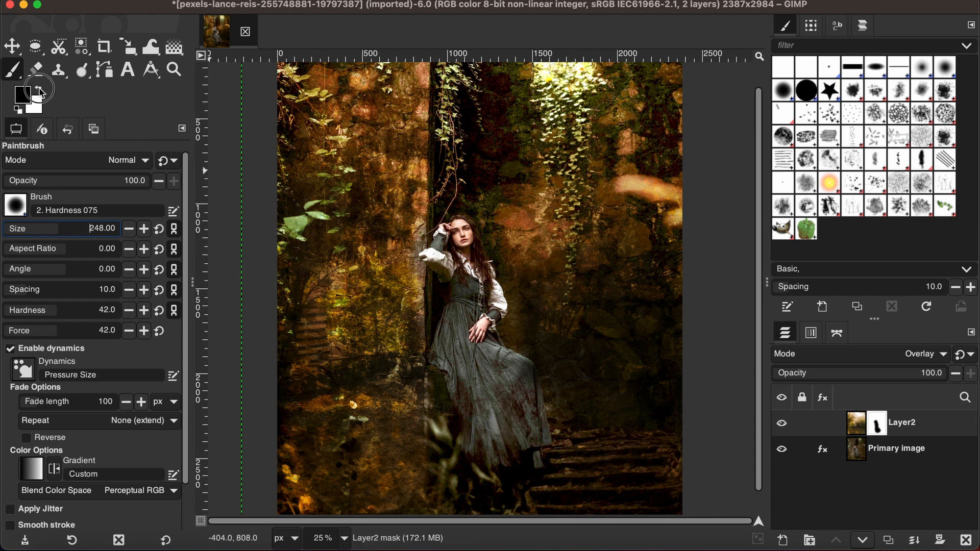
click(40, 92)
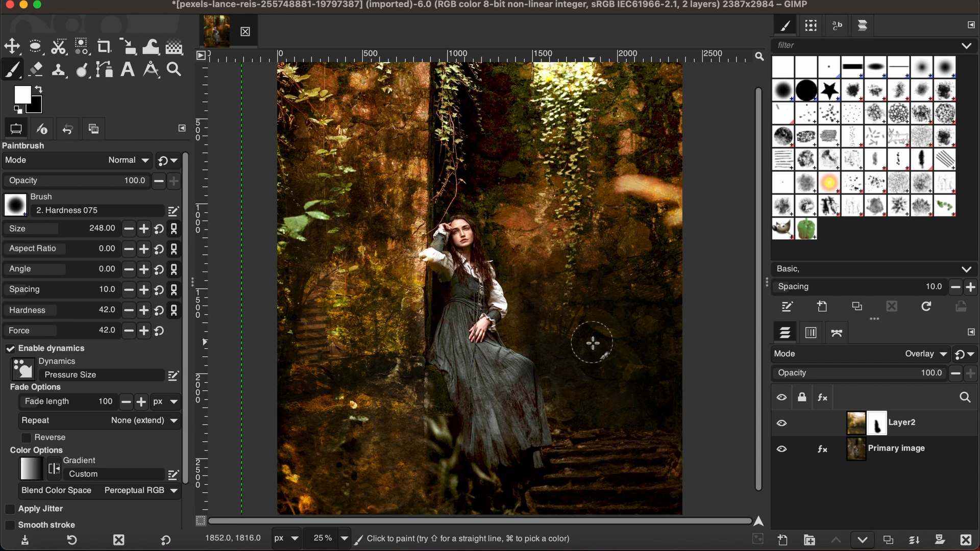
scroll(593, 343, down, 2)
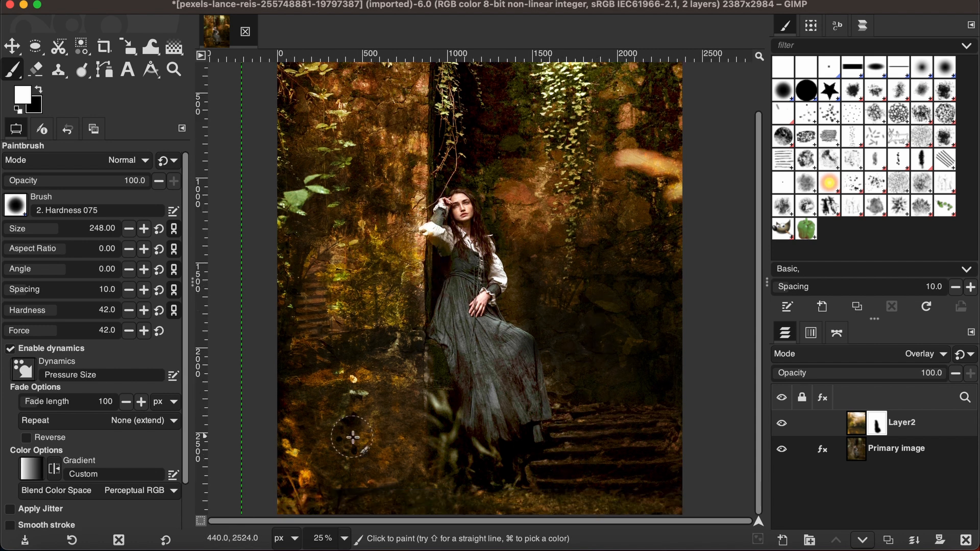